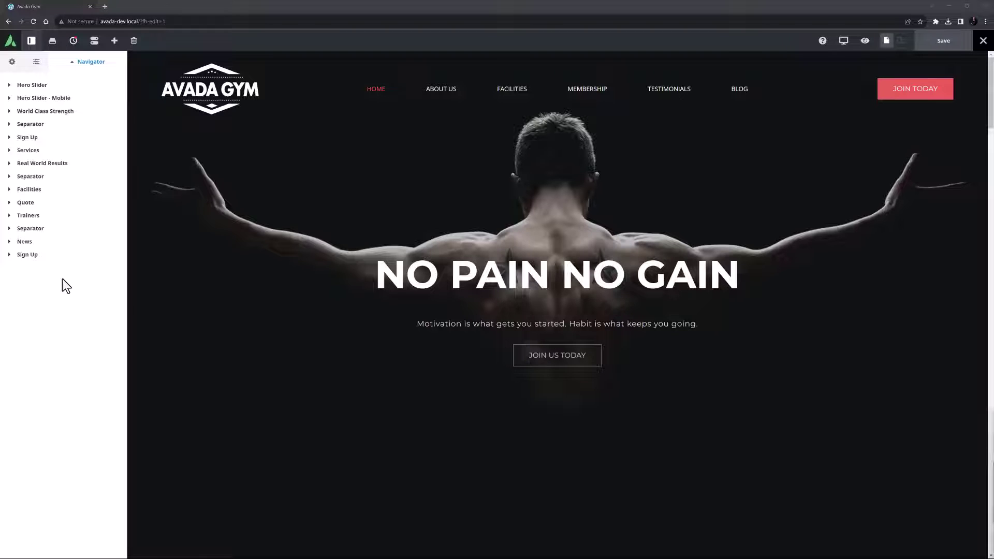
# Step: Add a 3/5-width column to the Real World Results section
pyautogui.click(71, 163)
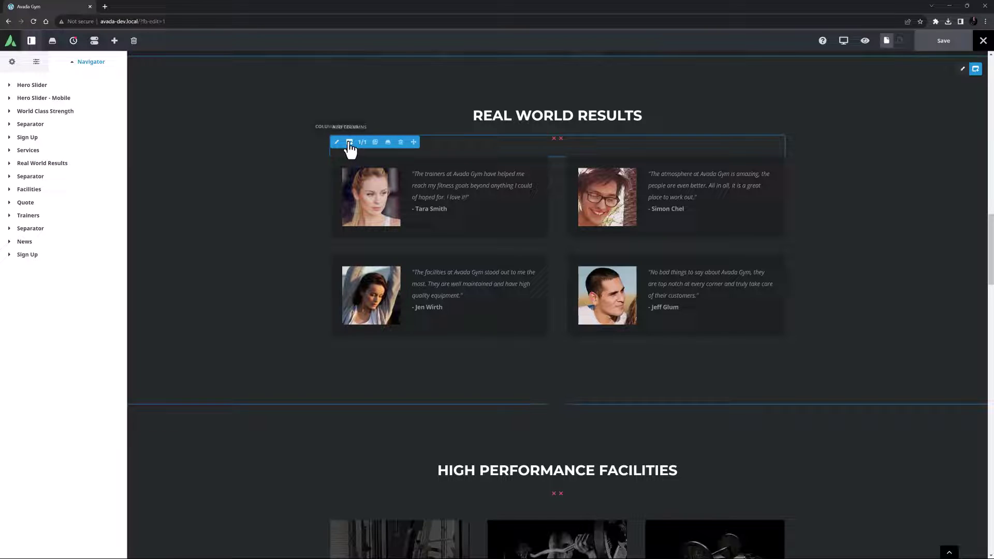
pyautogui.click(348, 143)
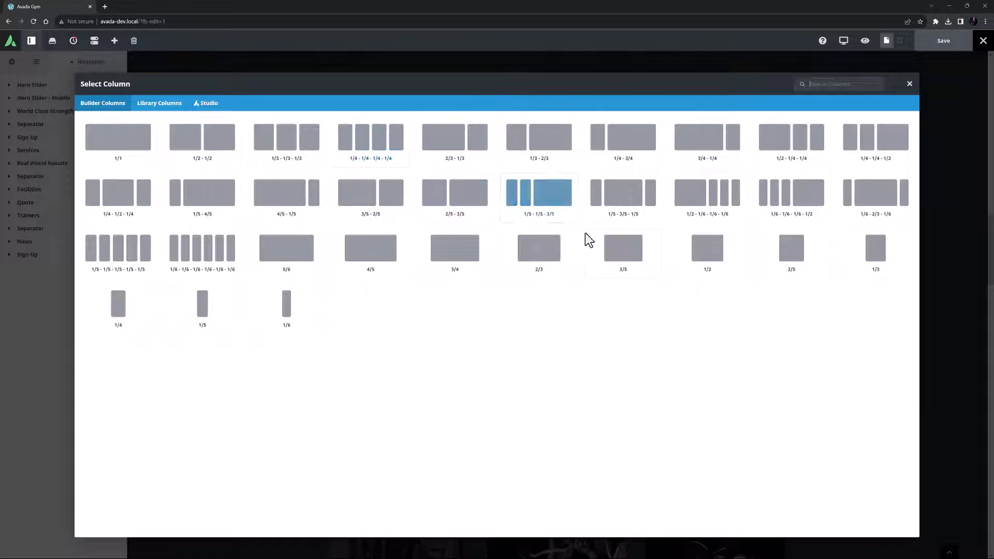
pyautogui.click(623, 248)
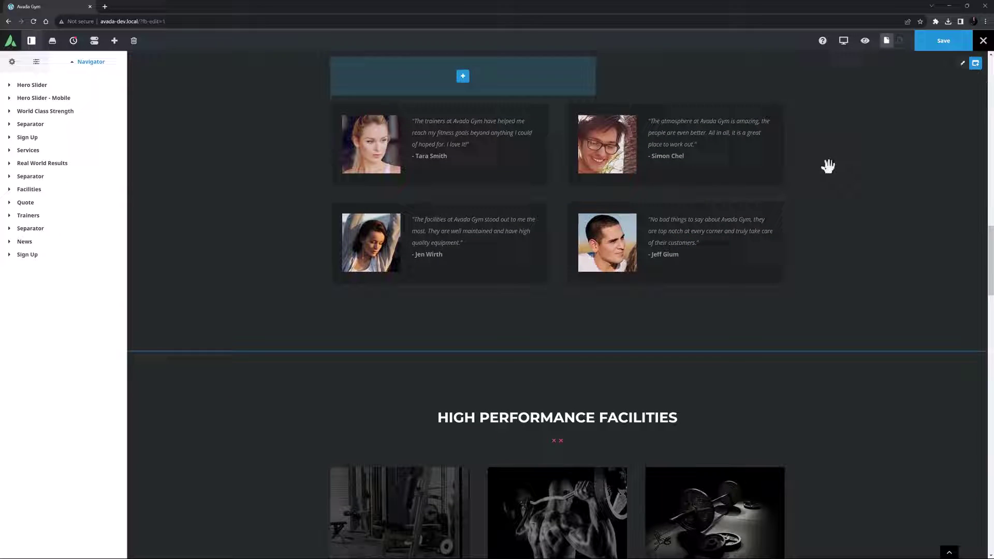
# Step: Set the container's Column Justification to Center
pyautogui.click(962, 64)
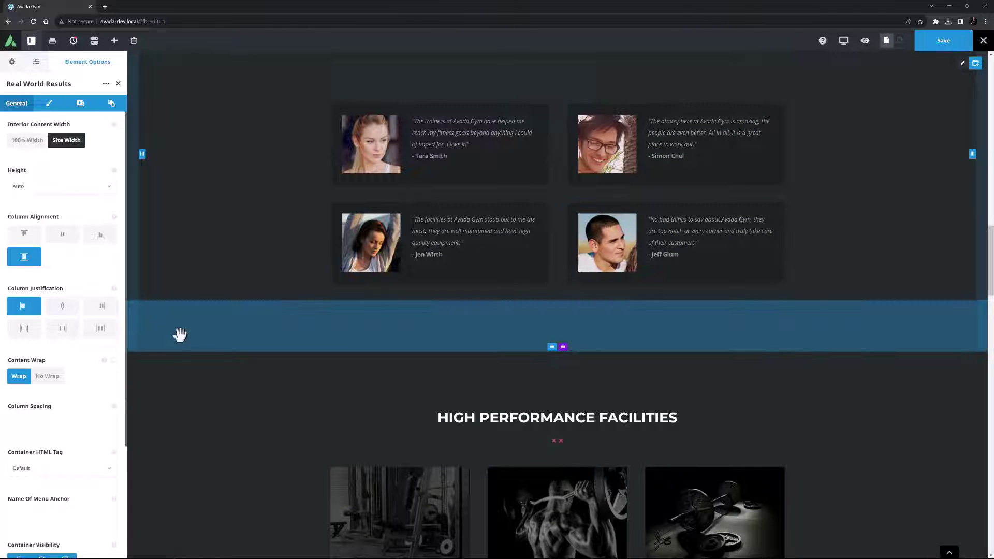
pyautogui.click(57, 310)
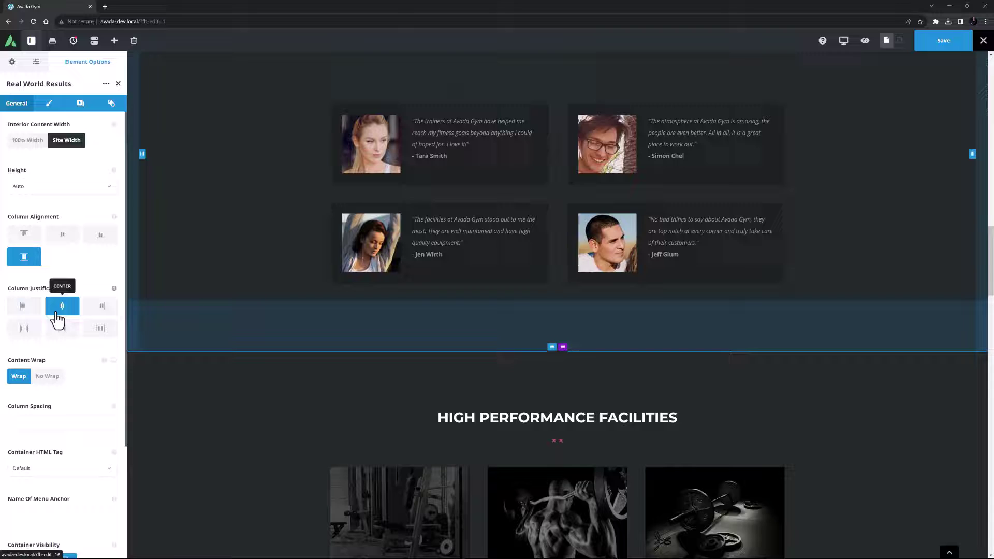
pyautogui.scroll(2, 477, 228)
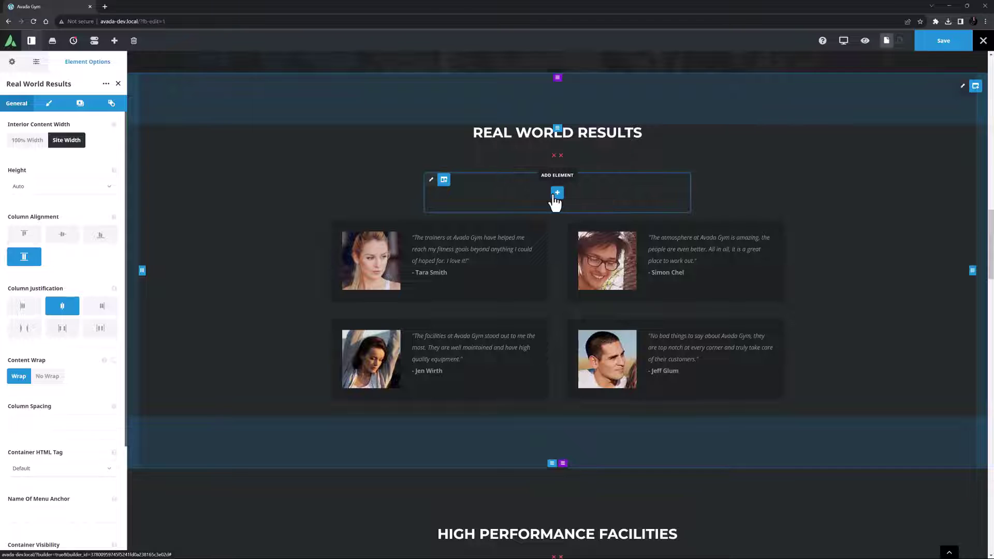
# Step: Add a Testimonials element to the new column and edit its first item
pyautogui.click(556, 193)
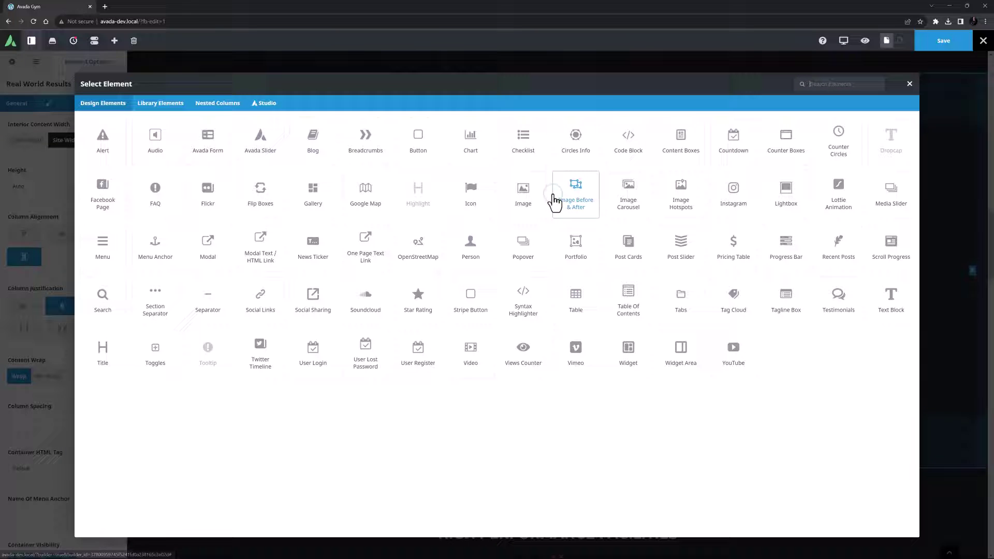
pyautogui.click(823, 303)
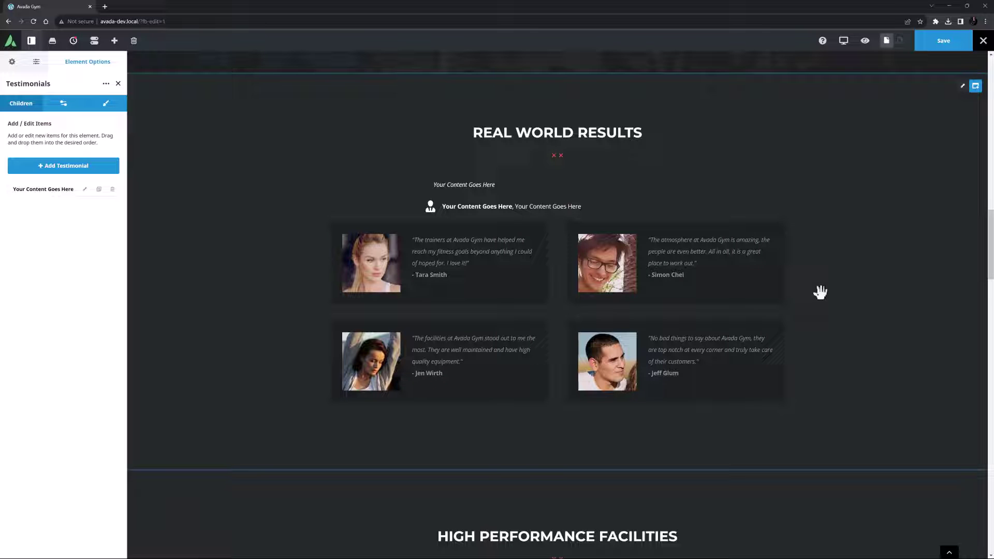
pyautogui.click(83, 189)
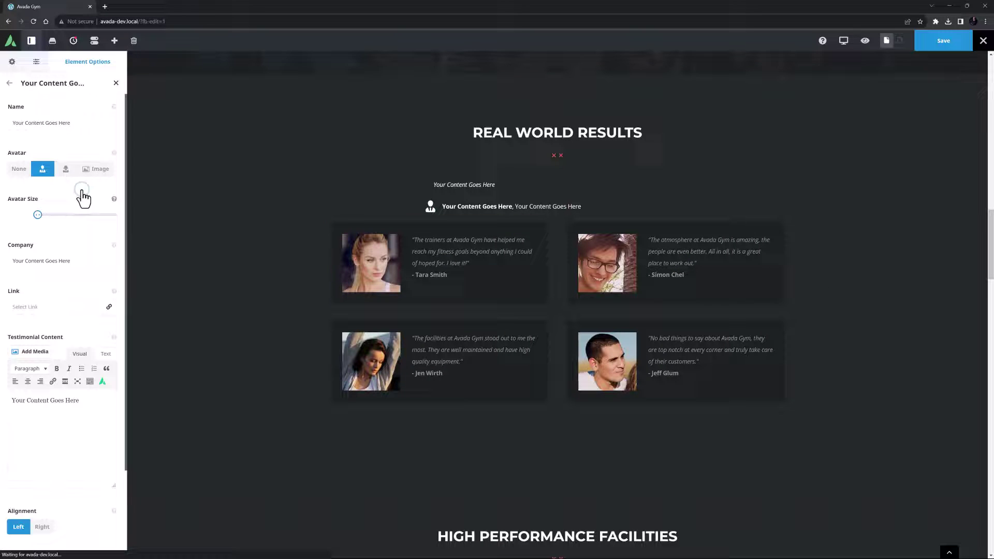
# Step: Copy the reviewer's name from the existing first card into the Name field
pyautogui.tripleClick(429, 275)
pyautogui.rightClick(441, 276)
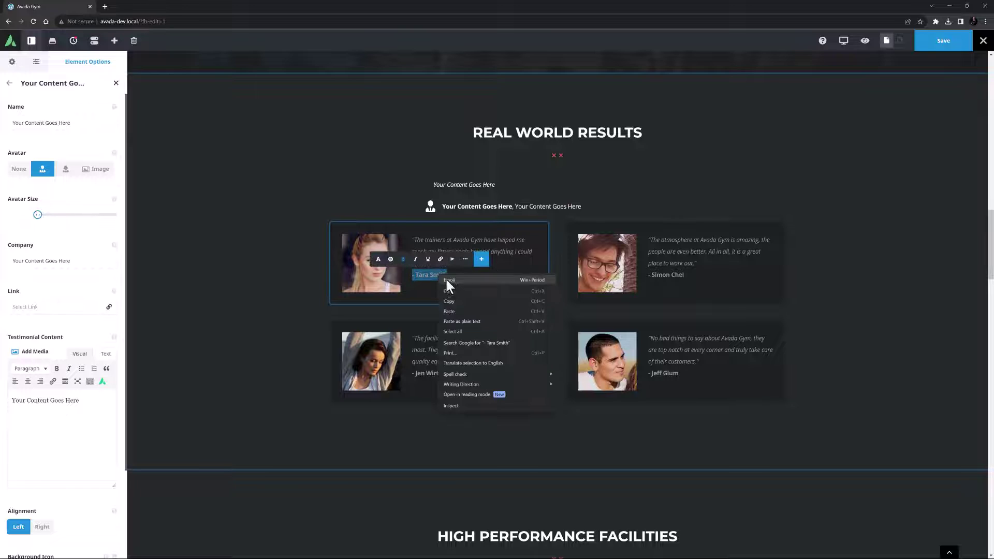
pyautogui.click(449, 301)
pyautogui.rightClick(51, 127)
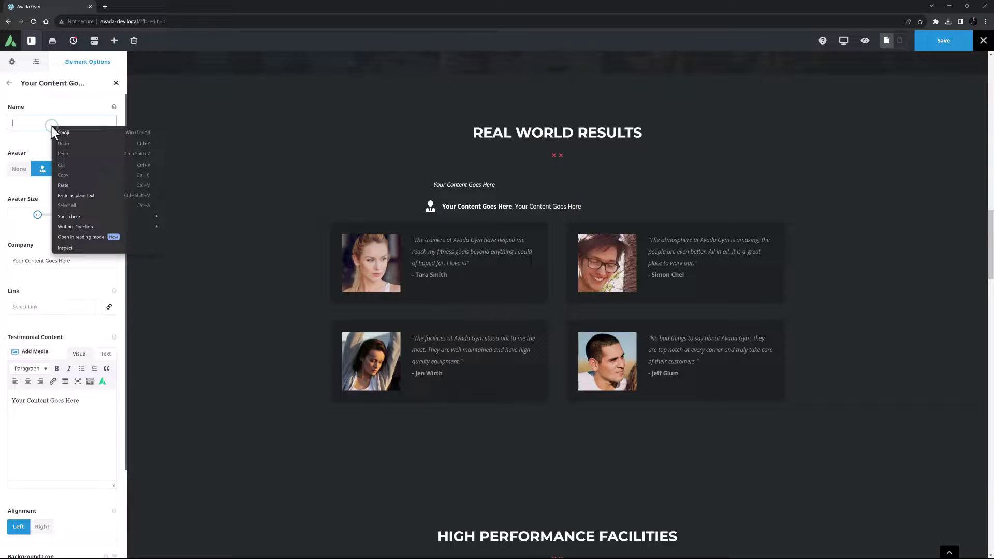
pyautogui.click(63, 185)
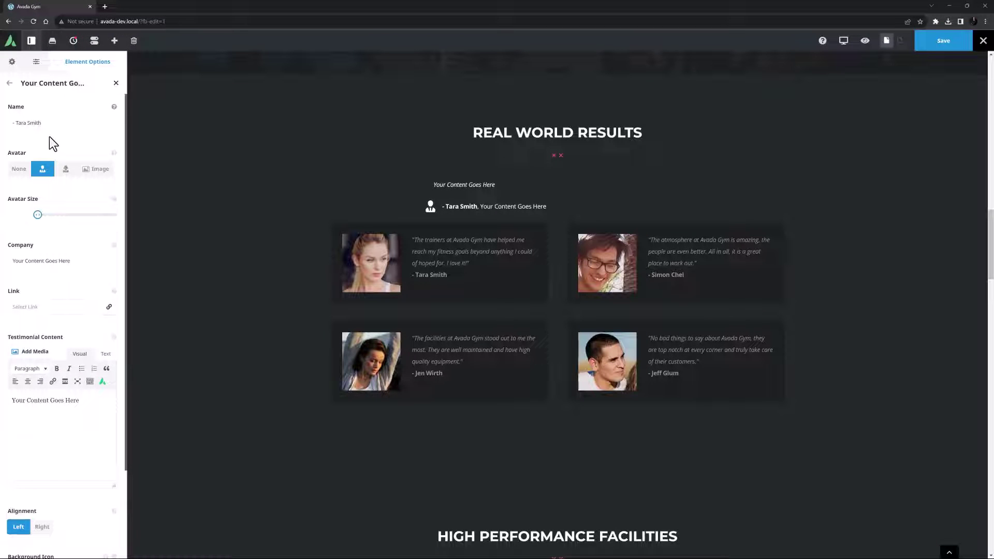
# Step: Use the blonde woman's photo from the Media Library as the avatar, sized 150px
pyautogui.click(91, 173)
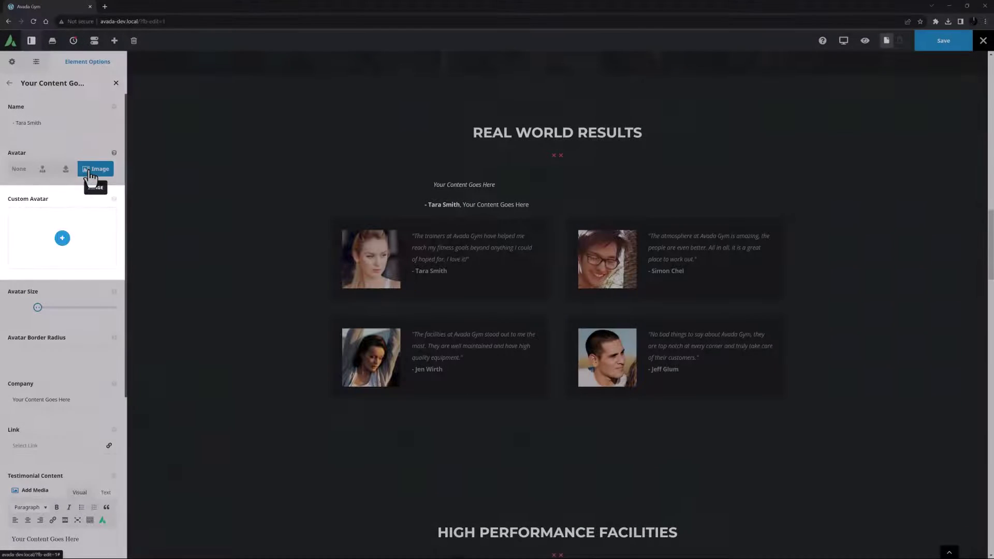
pyautogui.click(62, 238)
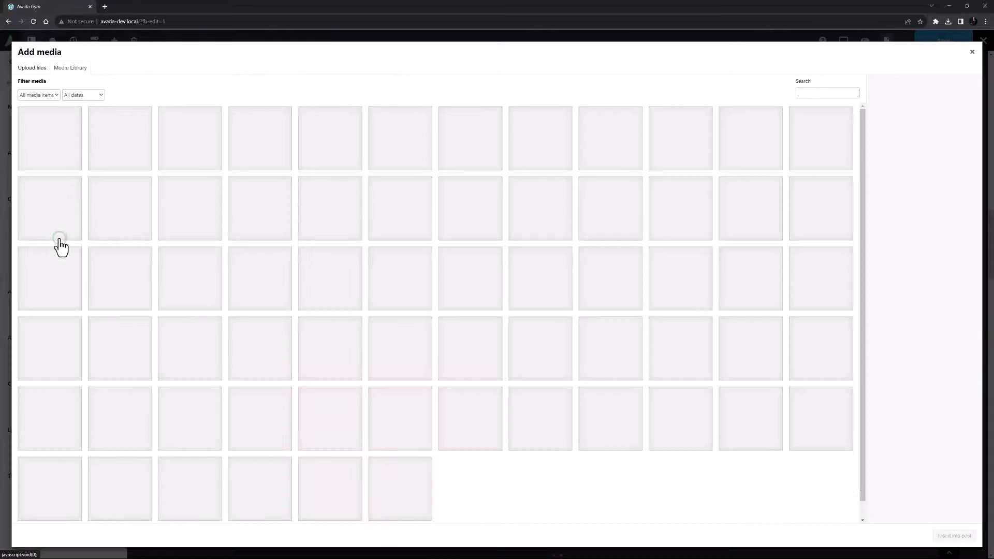
pyautogui.click(58, 284)
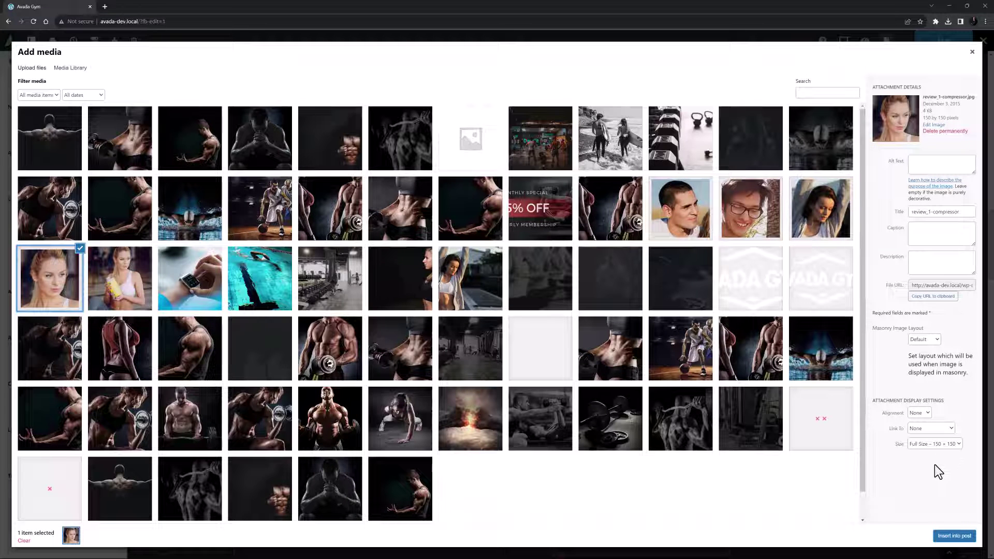
pyautogui.click(954, 535)
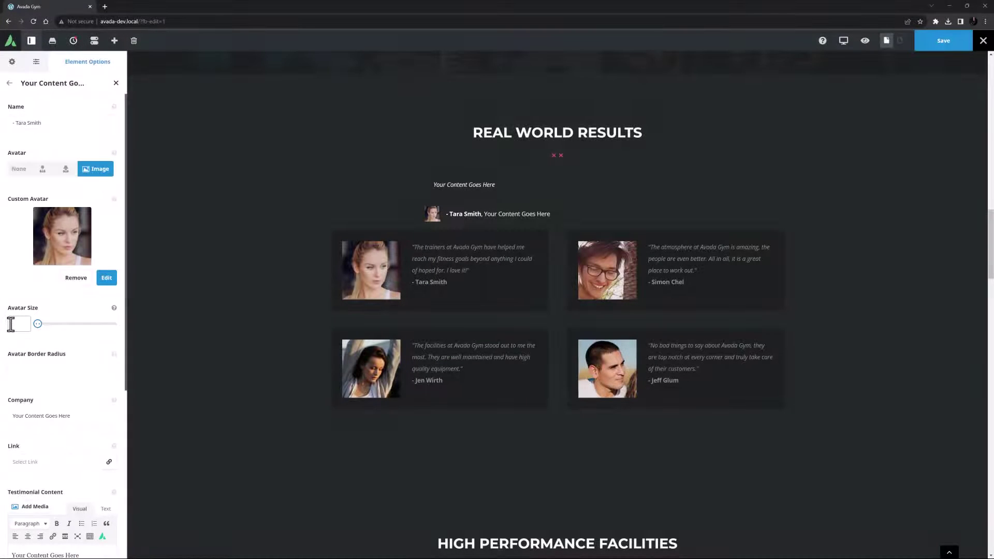
pyautogui.click(11, 324)
pyautogui.write('150px')
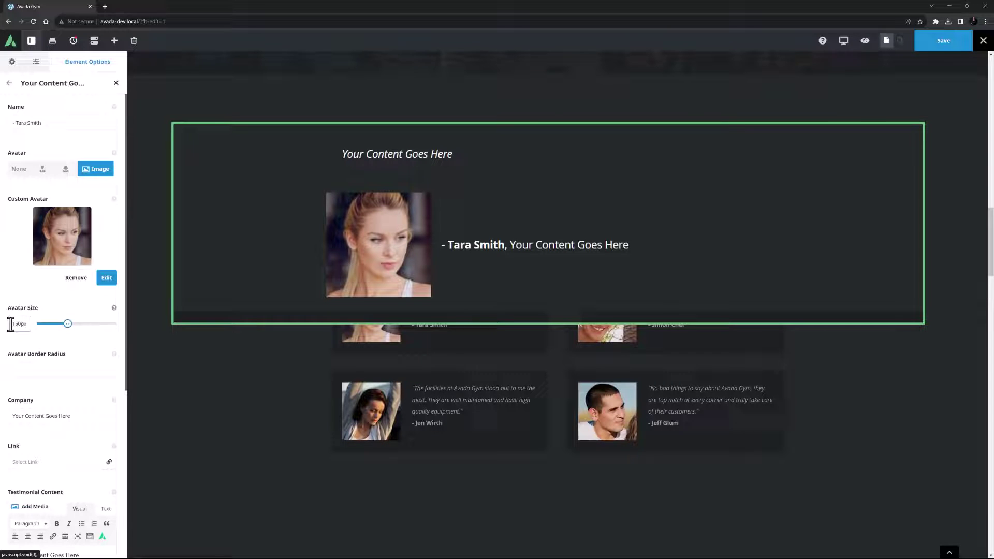
# Step: Change the Avatar Border Radius from 20px to 50%
pyautogui.click(12, 369)
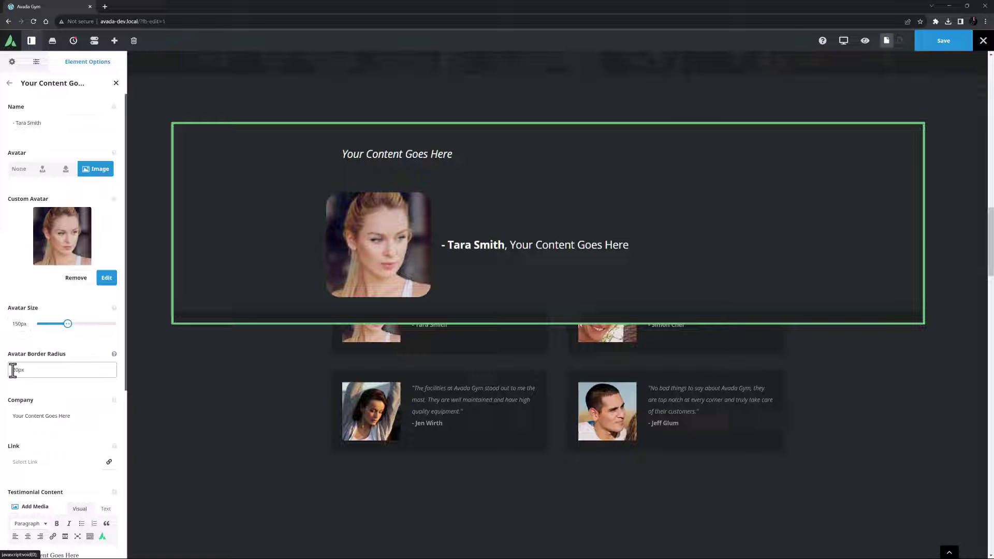
pyautogui.moveTo(24, 370); pyautogui.dragTo(3, 366)
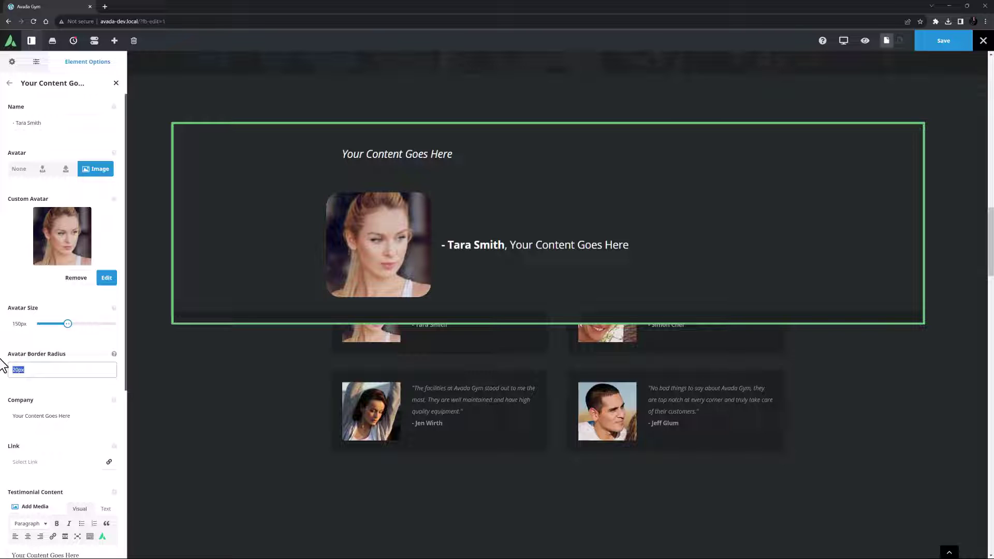
pyautogui.write('50%')
pyautogui.press('Tab')
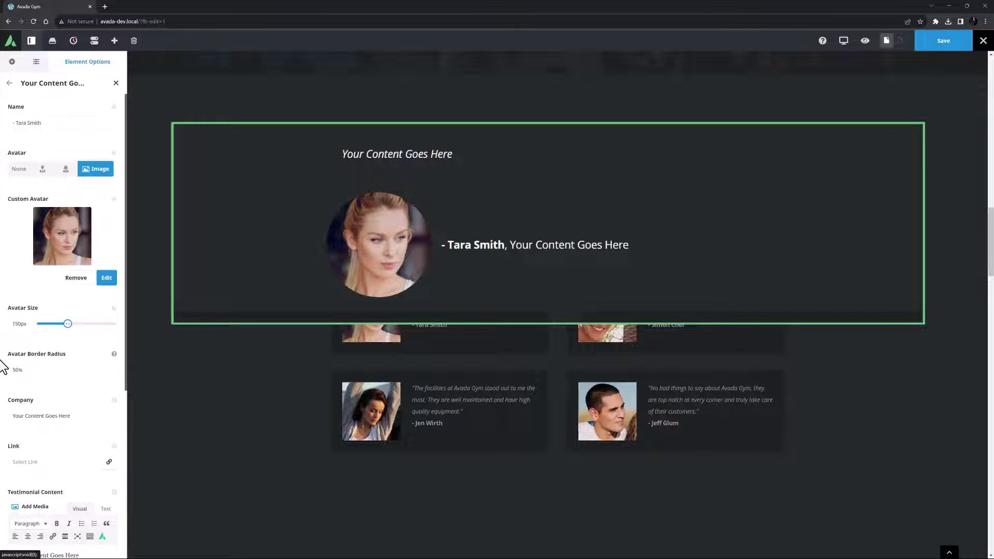
# Step: Paste 'member for 3 years' into the testimonial's Company field
pyautogui.click(21, 417)
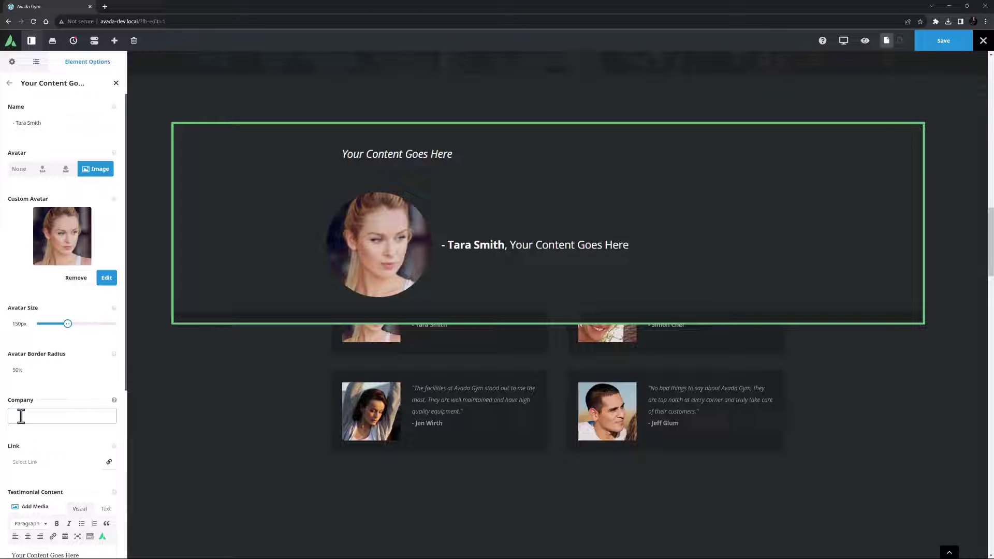
pyautogui.hotkey('ctrl', 'v')
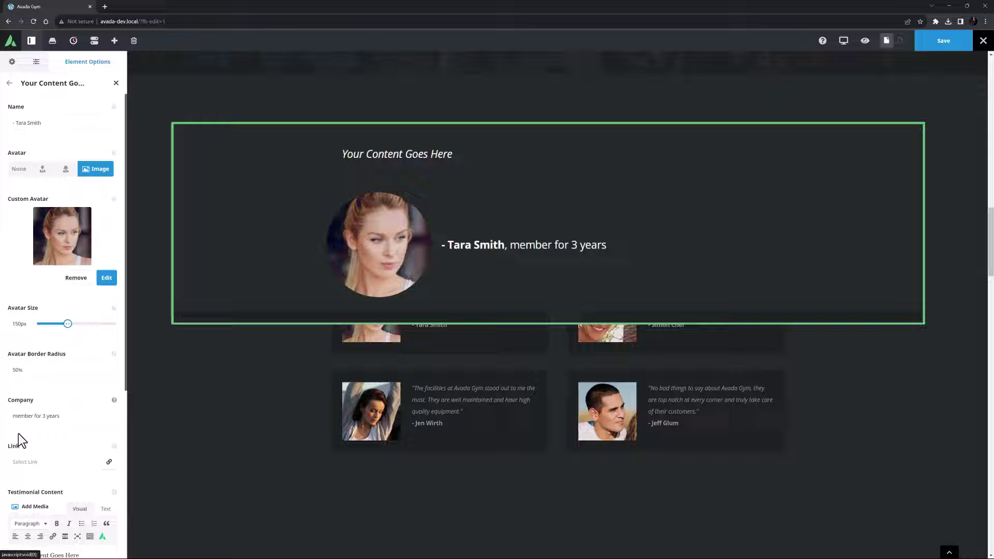
pyautogui.click(18, 462)
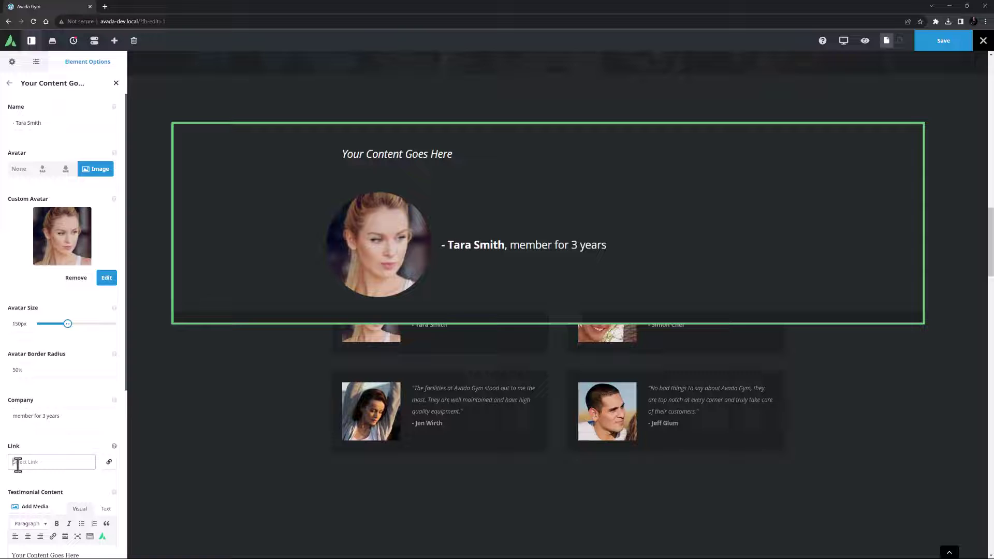
# Step: Replace the placeholder Testimonial Content with the trainers quote from the first card, as plain text
pyautogui.scroll(-5, 18, 464)
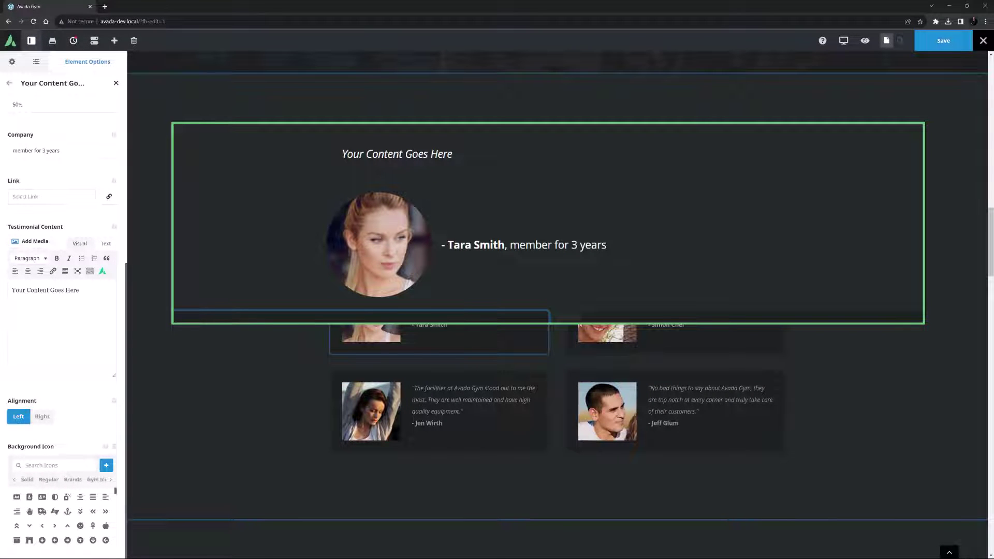
pyautogui.click(464, 326)
pyautogui.rightClick(462, 322)
pyautogui.click(473, 334)
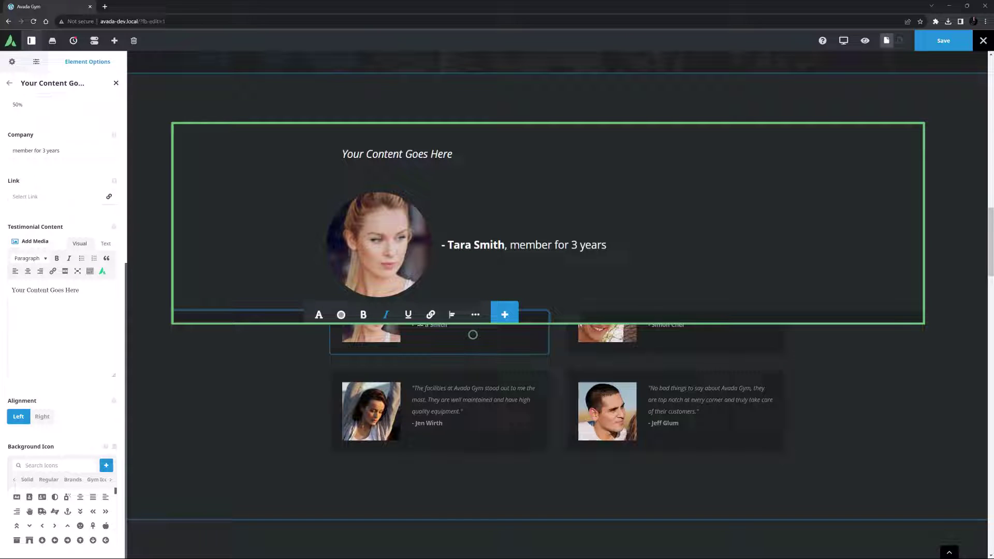
pyautogui.tripleClick(13, 289)
pyautogui.press('Delete')
pyautogui.rightClick(14, 290)
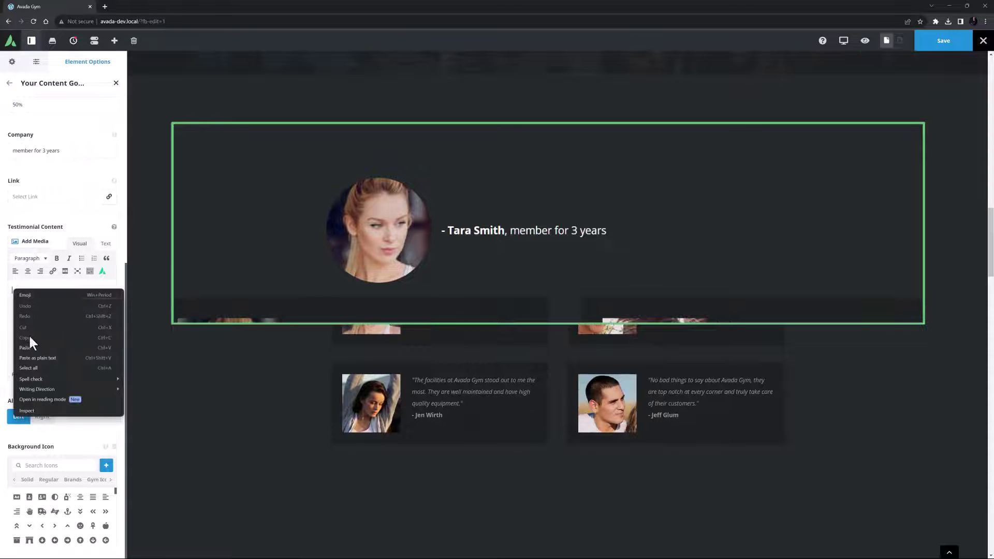
pyautogui.click(31, 358)
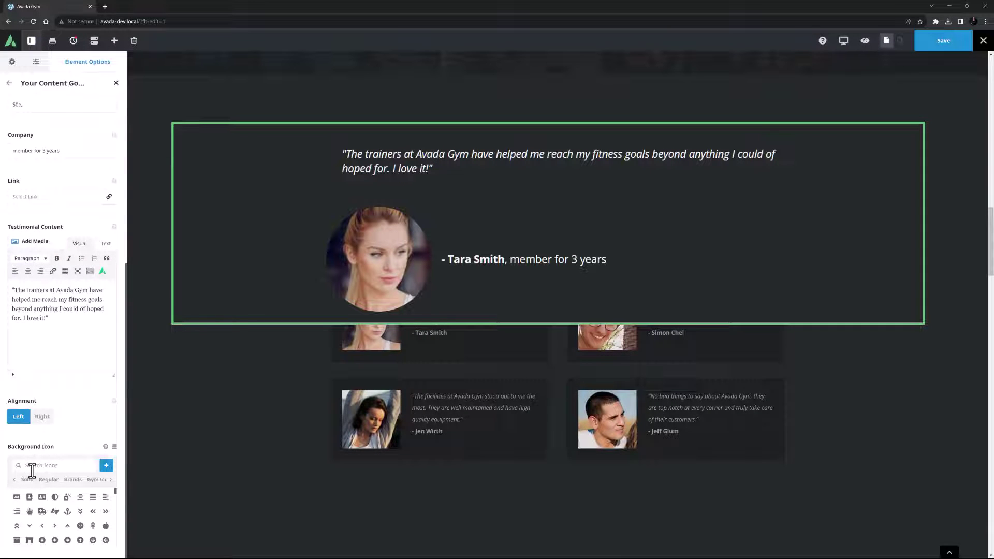
# Step: Search Background Icon for 'quote' and pick the opening quotation mark icon
pyautogui.click(32, 466)
pyautogui.write('quote')
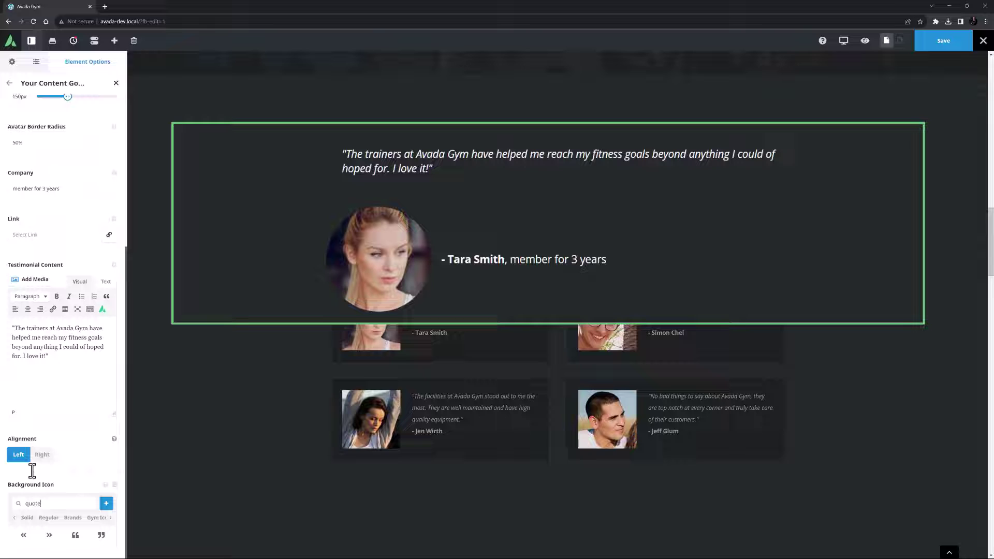
pyautogui.click(75, 535)
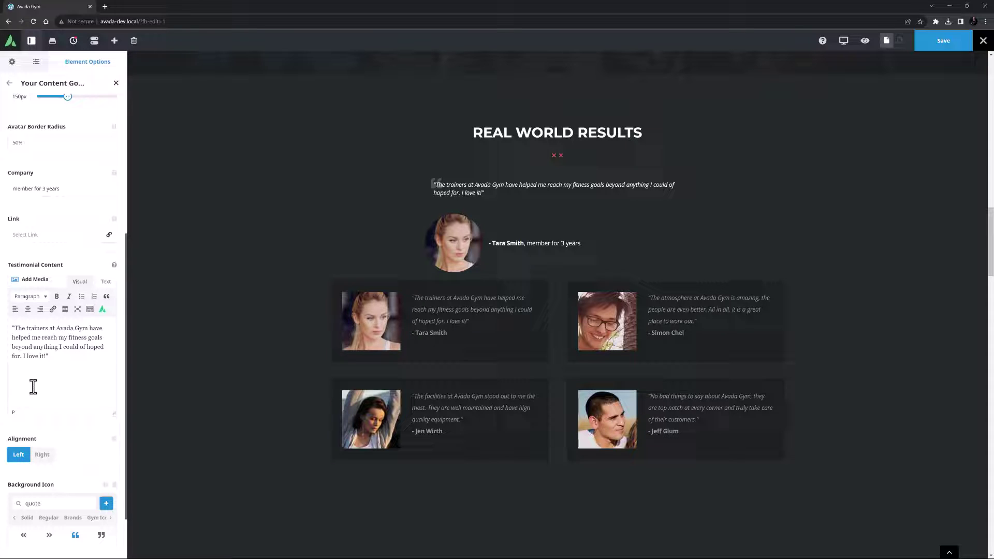
# Step: Clone the first testimonial item three times so the element holds four reviewers
pyautogui.click(9, 84)
pyautogui.click(98, 189)
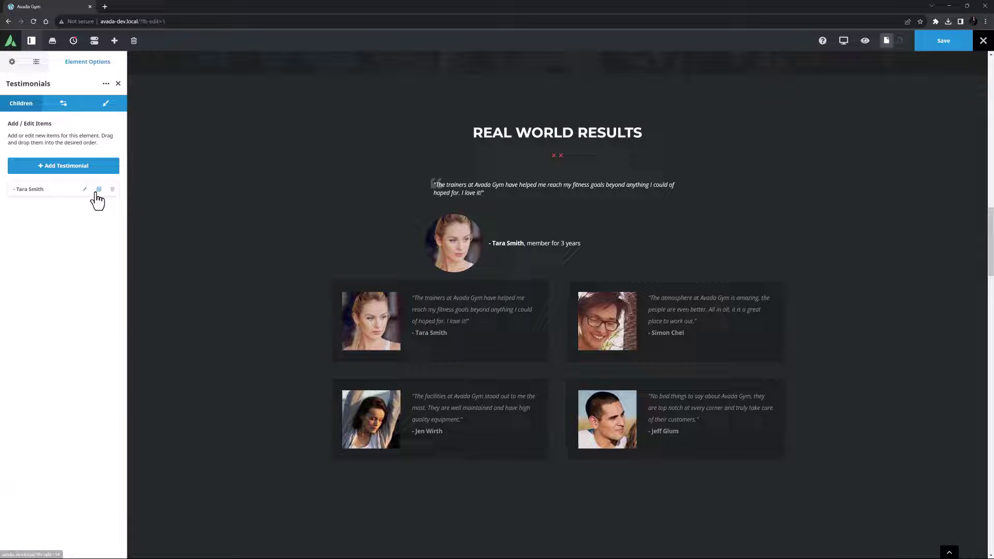
pyautogui.click(98, 189)
pyautogui.click(98, 189)
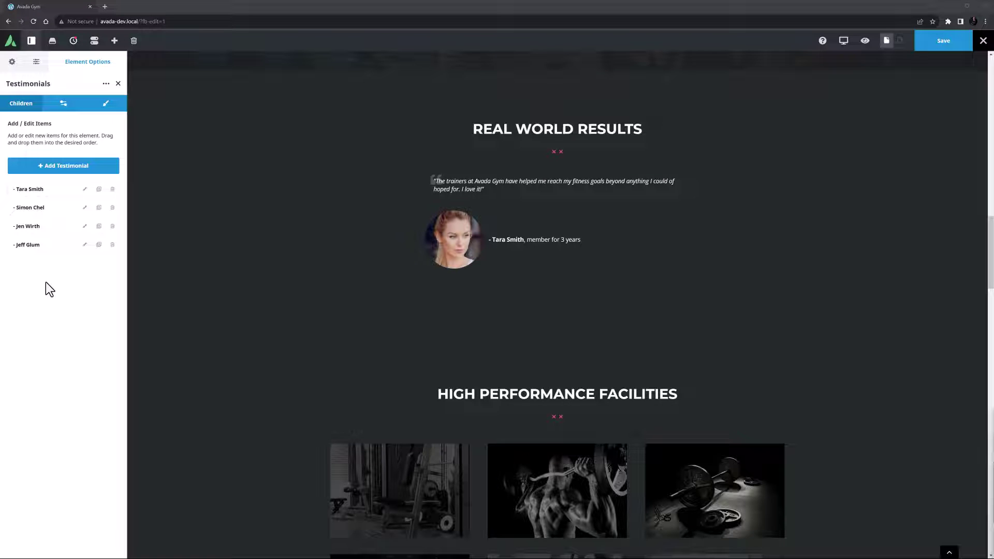
pyautogui.click(62, 106)
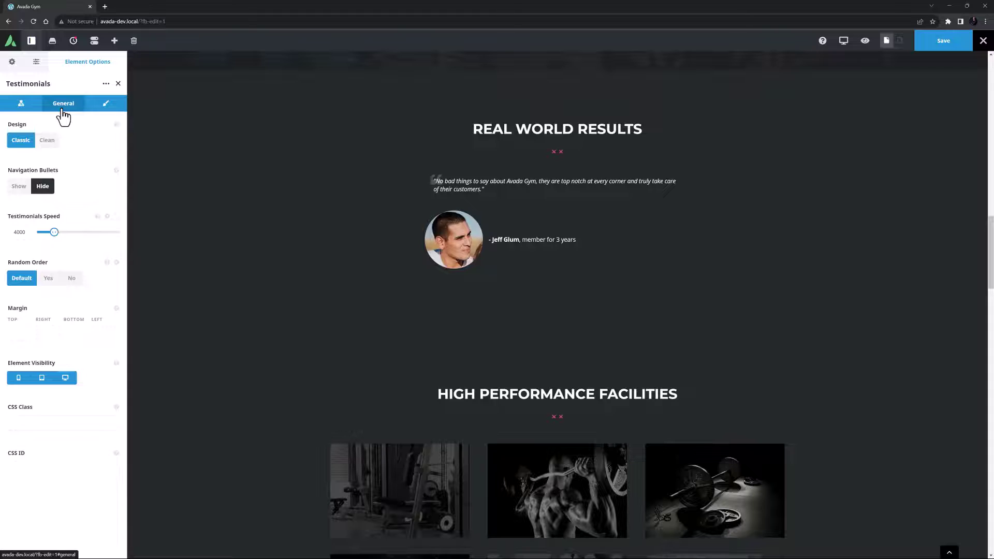
# Step: Set the testimonials Design to Clean and Navigation Bullets to Show
pyautogui.click(46, 142)
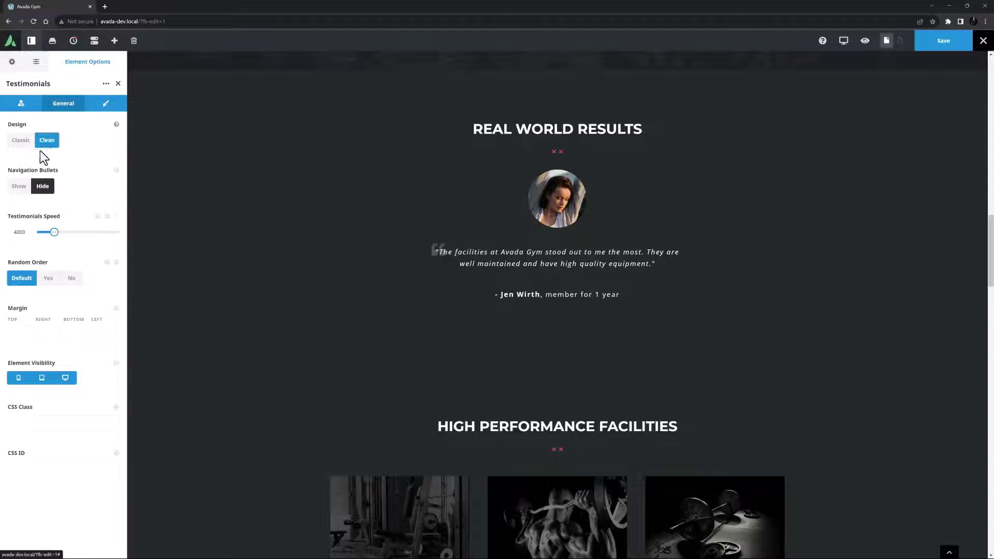
pyautogui.click(21, 187)
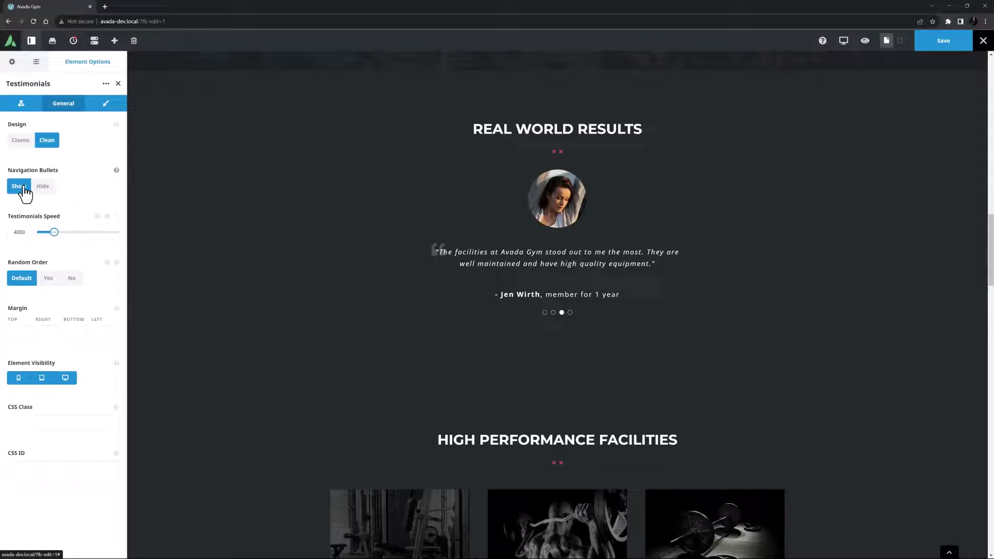
pyautogui.click(102, 105)
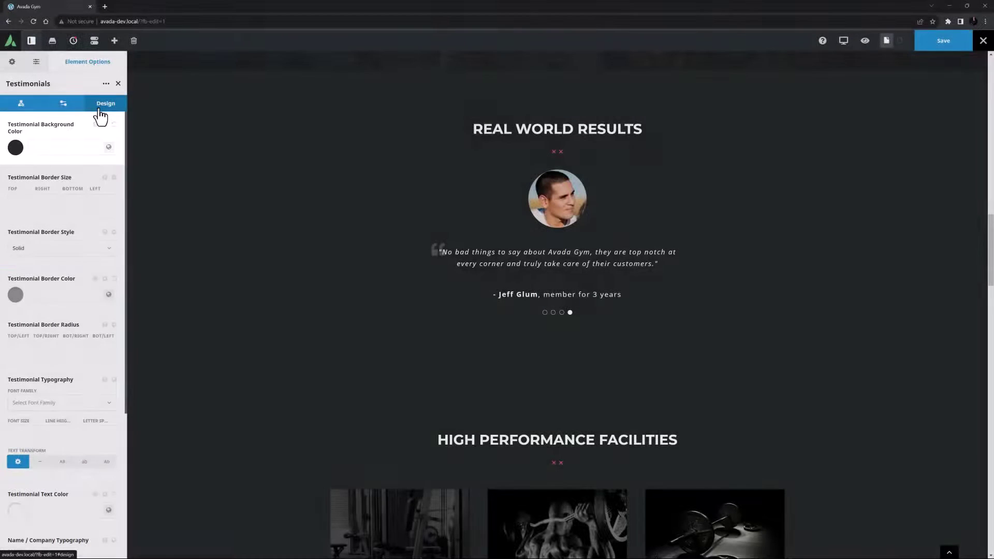
# Step: Set Testimonial Background Color to global Color 8 with its alpha lowered to 50
pyautogui.click(109, 147)
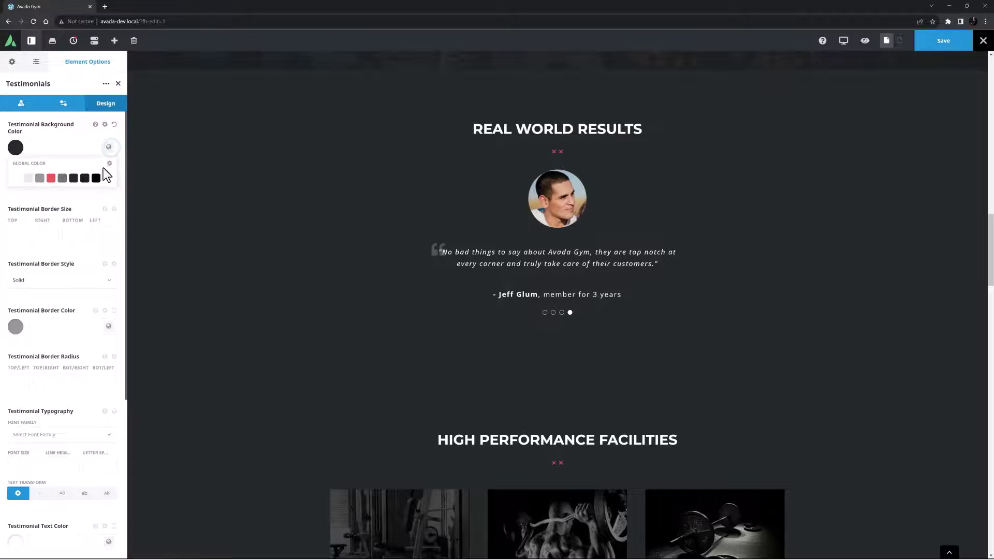
pyautogui.click(95, 178)
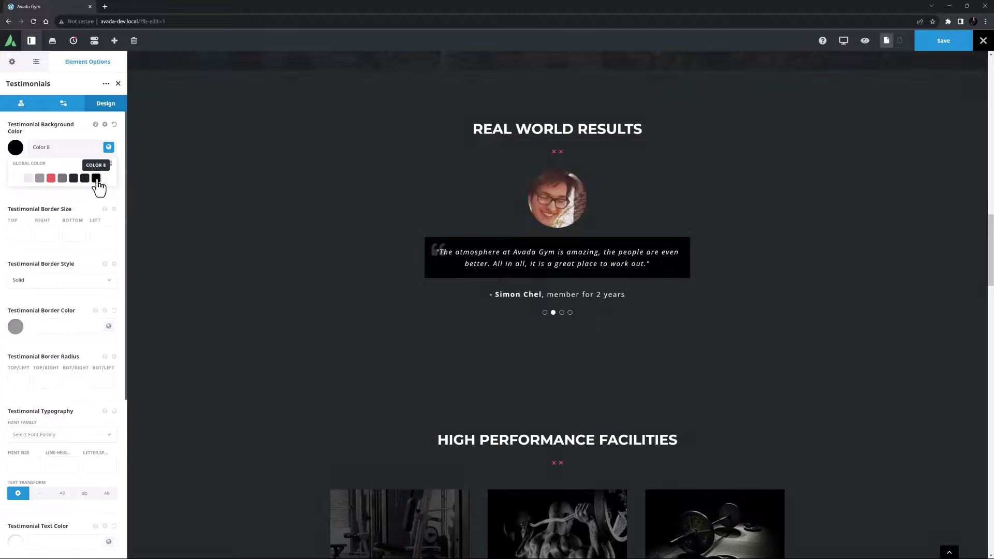
pyautogui.click(109, 164)
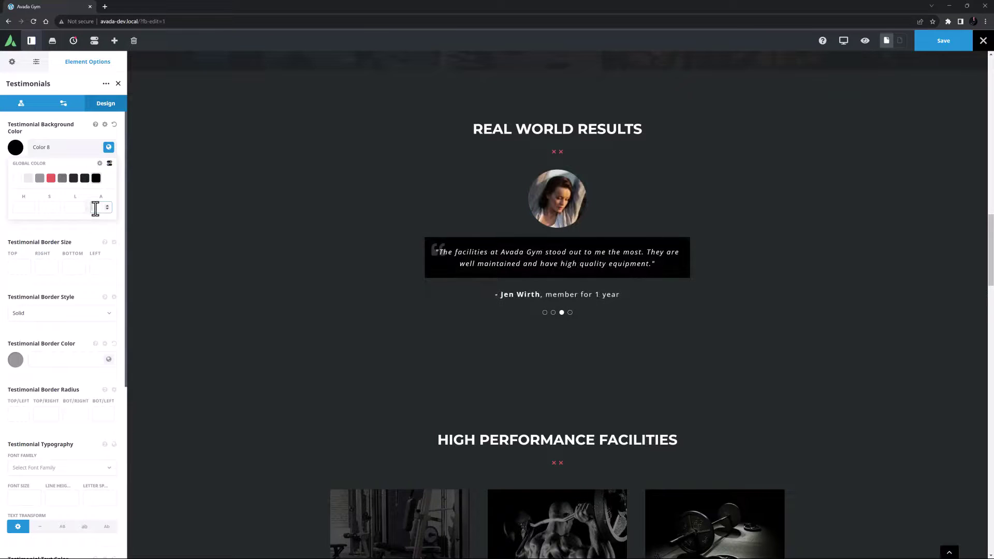
pyautogui.scroll(-2, 96, 208)
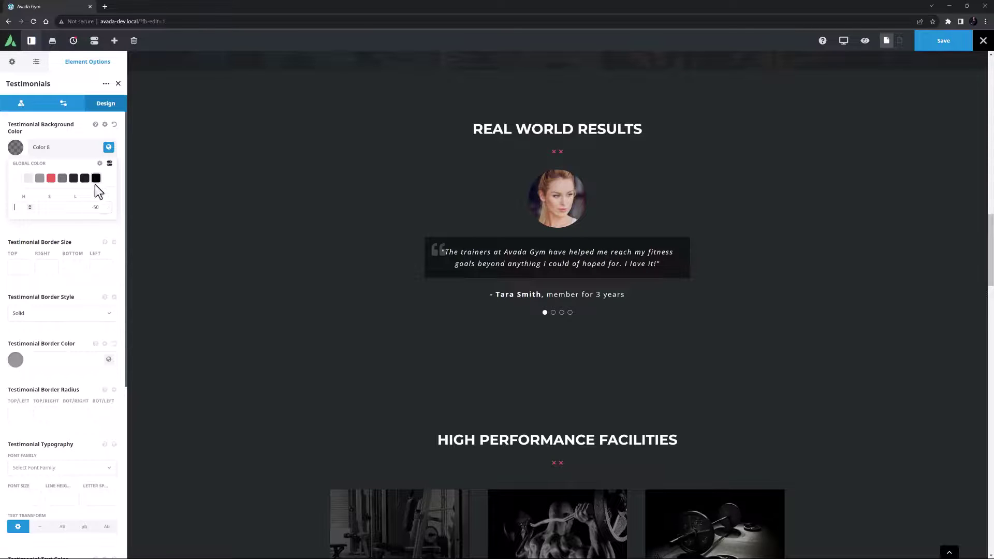
pyautogui.click(109, 163)
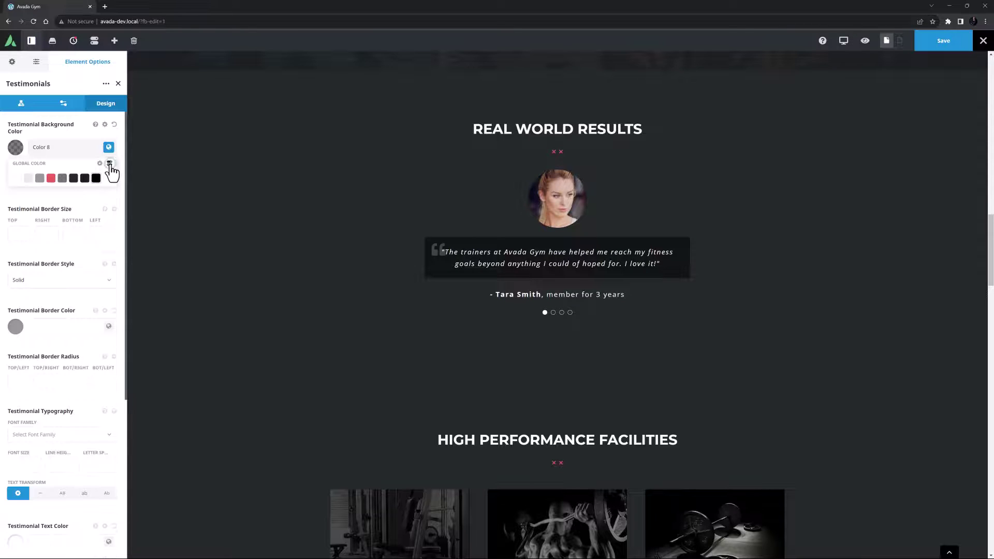
# Step: Set the quote box border size to 5px on all four sides
pyautogui.click(103, 198)
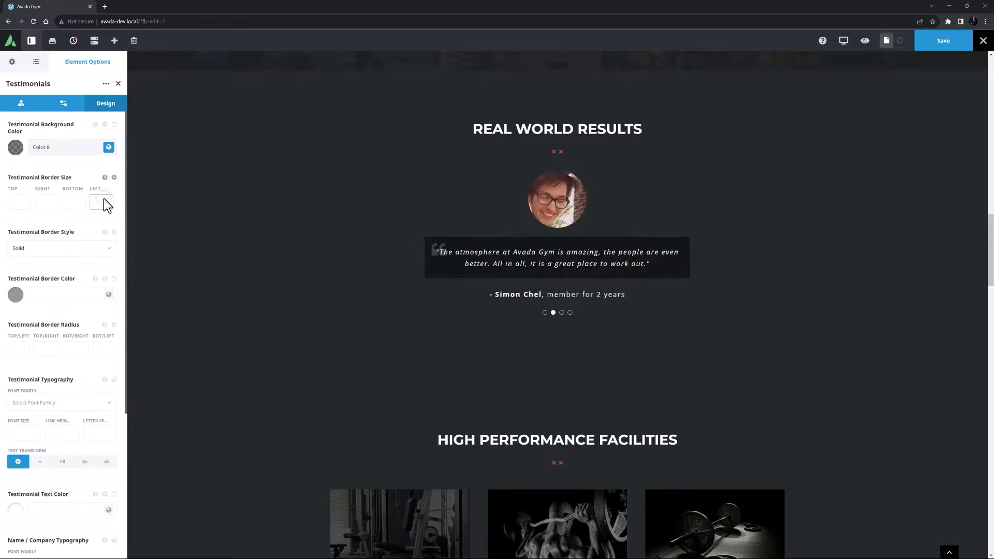
pyautogui.click(12, 203)
pyautogui.write('5px')
pyautogui.press('Tab')
pyautogui.write('5px')
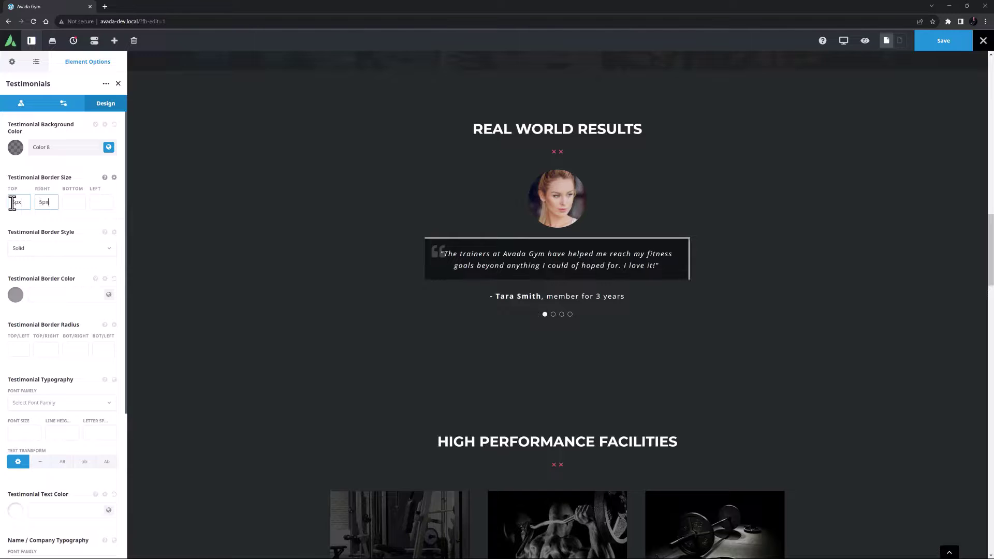
pyautogui.press('Tab')
pyautogui.write('5px')
pyautogui.press('Tab')
pyautogui.write('5px')
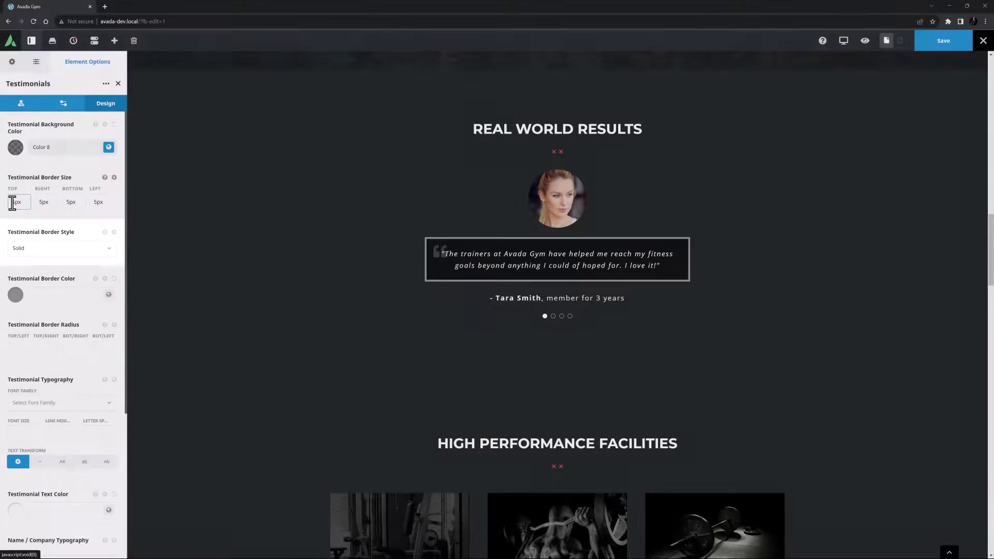
# Step: Make the quote box border dashed and red using global Color 4
pyautogui.click(26, 249)
pyautogui.click(24, 290)
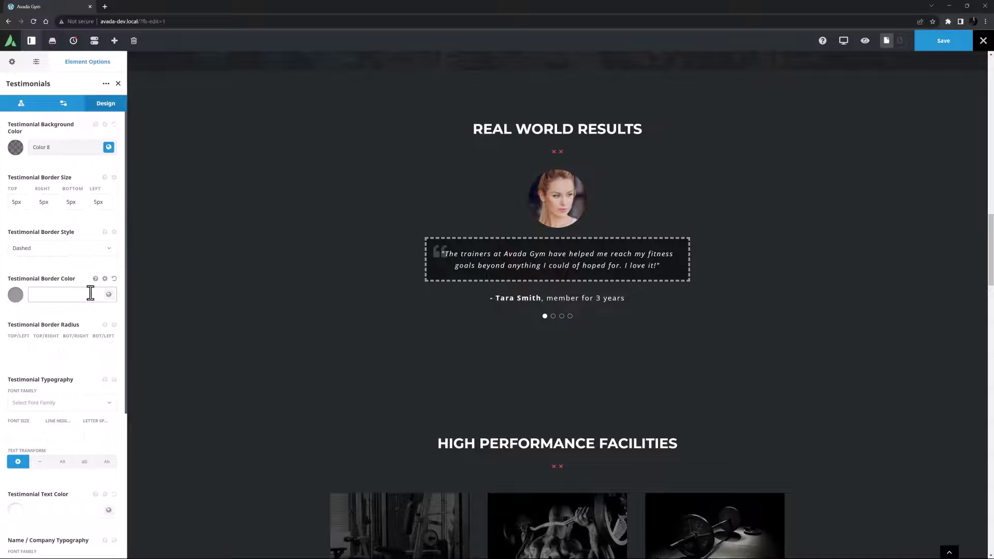
pyautogui.click(108, 294)
pyautogui.click(51, 325)
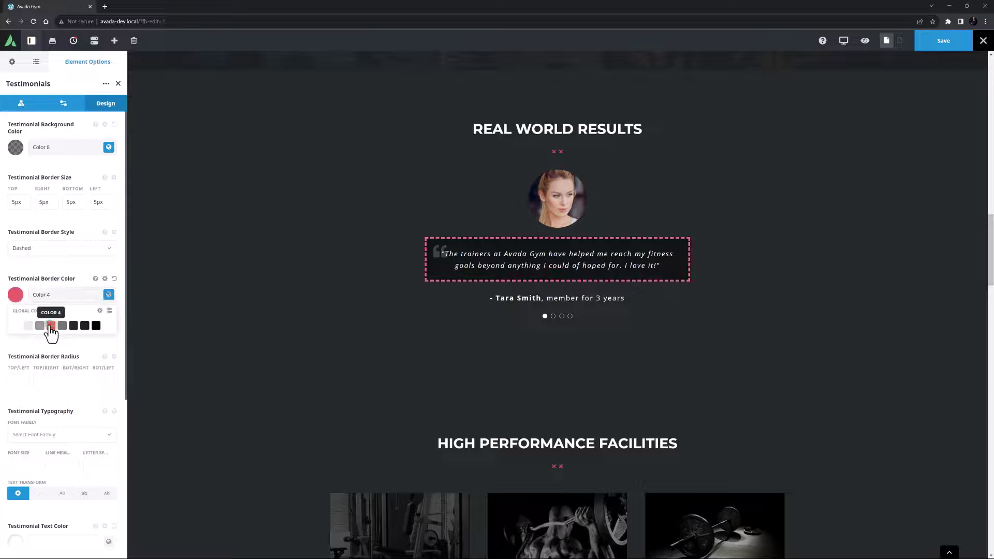
pyautogui.click(77, 271)
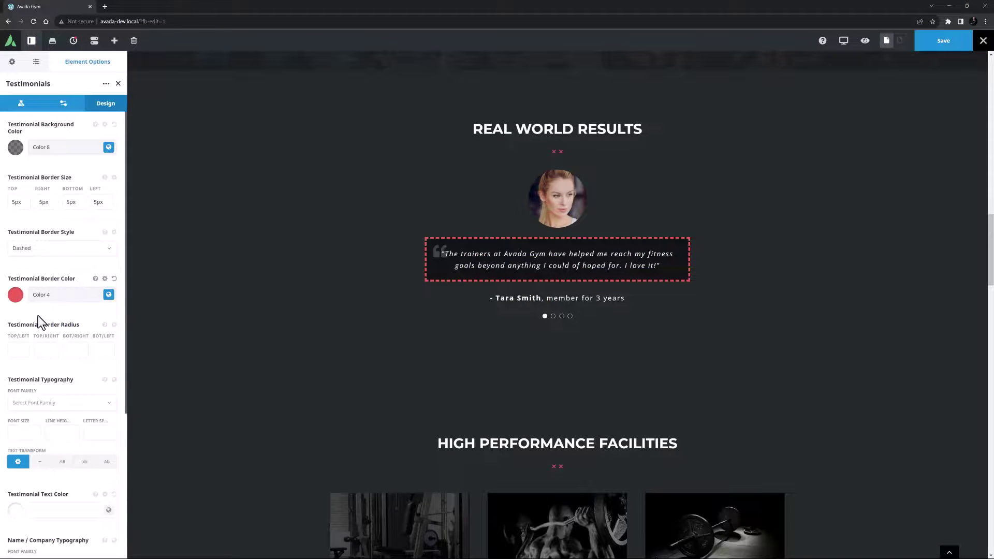
# Step: Round every corner of the quote box with a 10px border radius
pyautogui.click(20, 348)
pyautogui.write('10px')
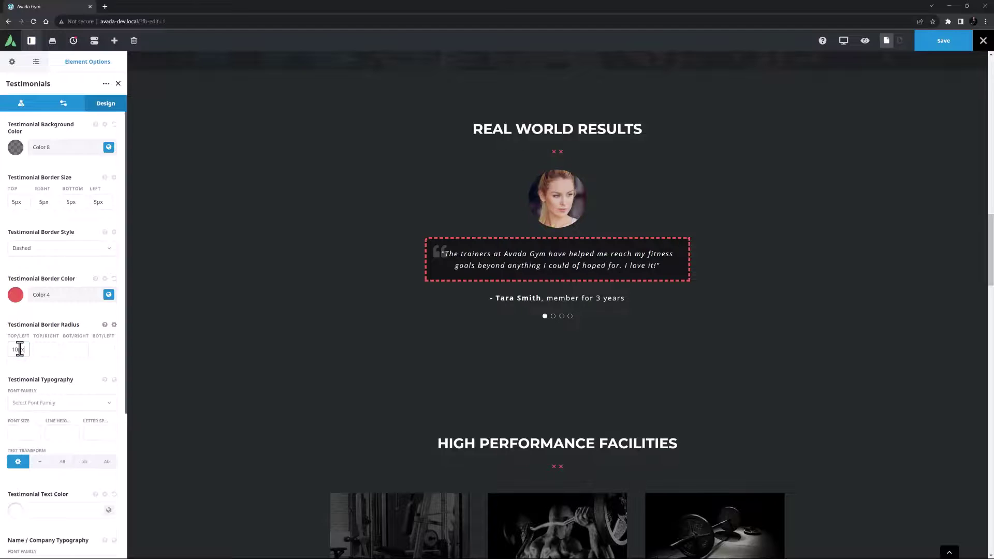
pyautogui.press('Tab')
pyautogui.write('10px')
pyautogui.press('Tab')
pyautogui.write('10px')
pyautogui.press('Tab')
pyautogui.write('10px')
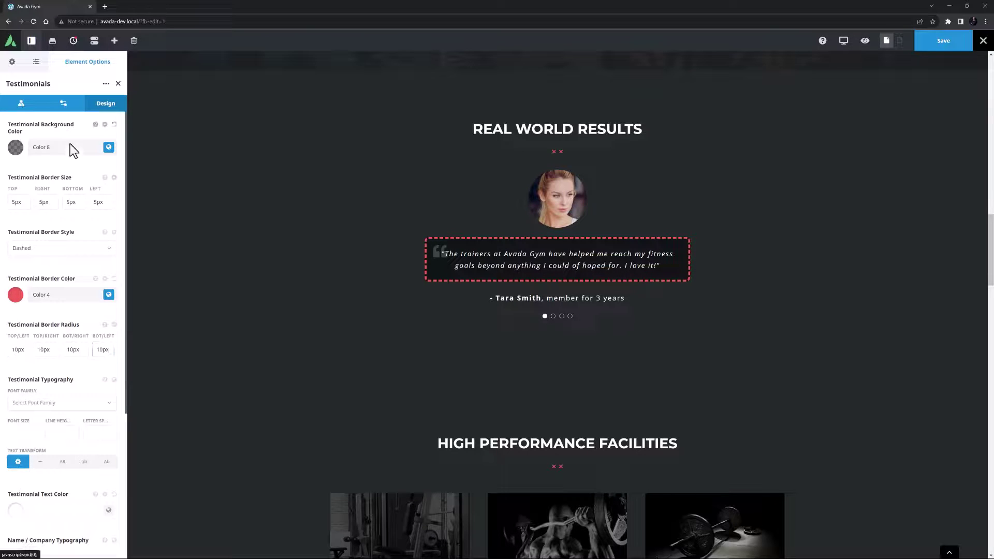
pyautogui.click(63, 103)
pyautogui.click(21, 140)
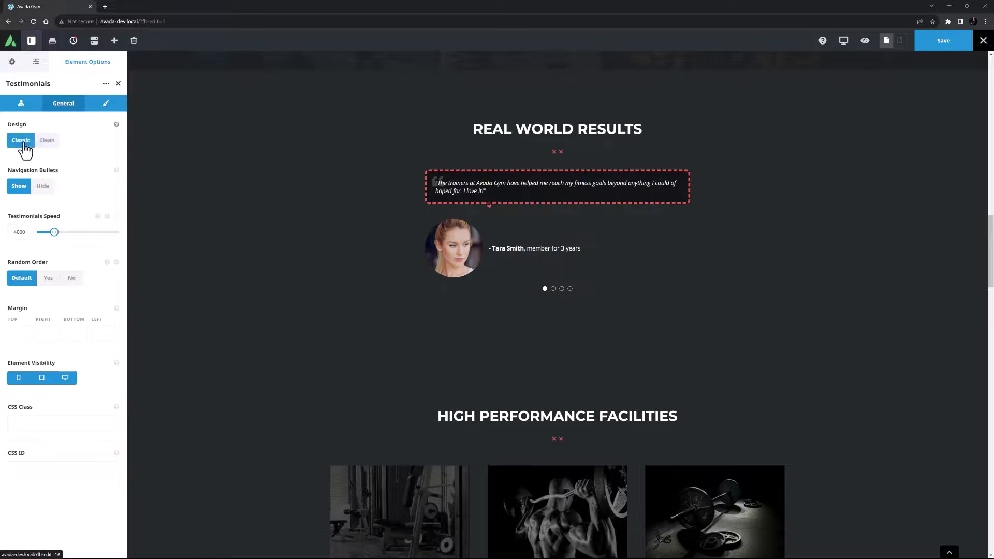
pyautogui.click(106, 104)
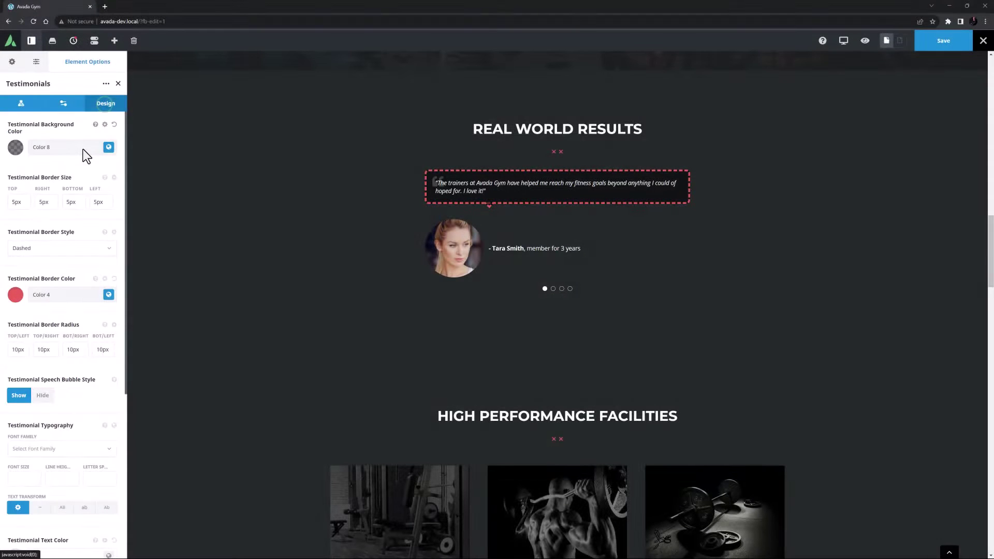
pyautogui.click(63, 104)
pyautogui.click(48, 140)
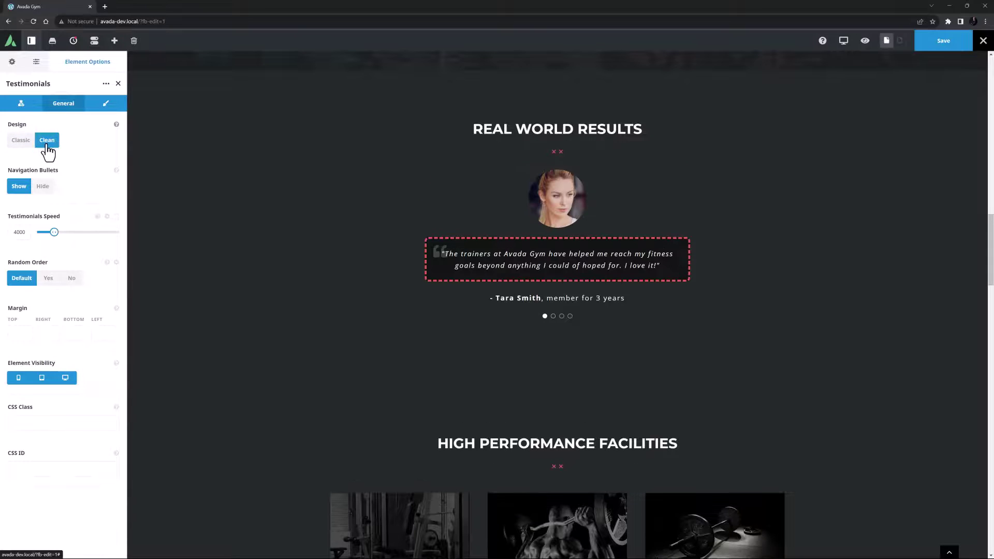
pyautogui.click(98, 105)
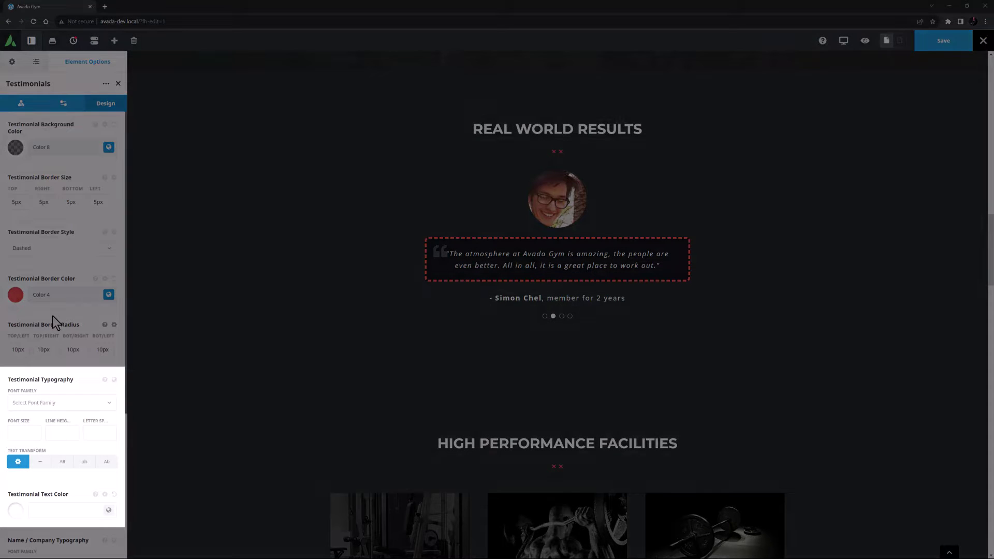
# Step: Apply global Subheadings typography to the quote text and global Lead typography to the names
pyautogui.click(115, 379)
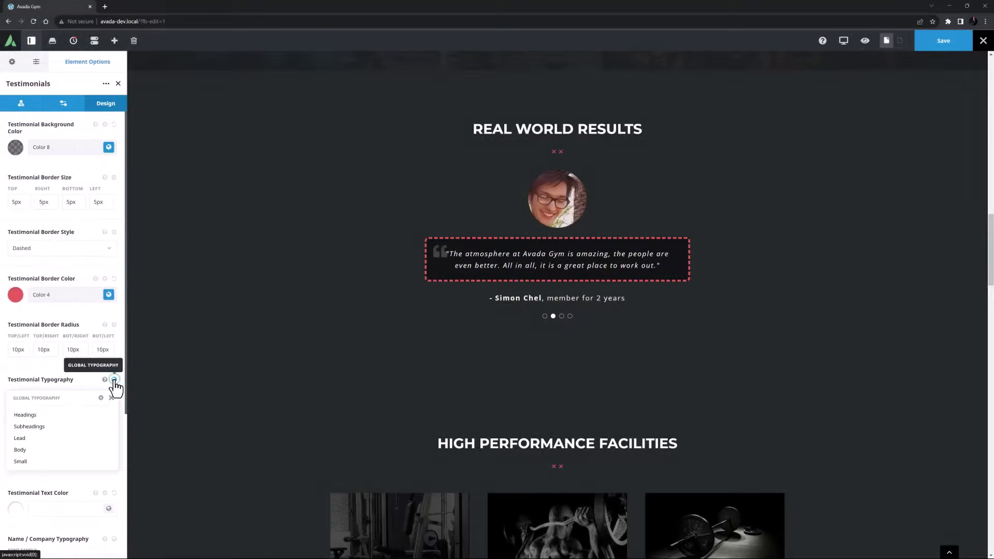
pyautogui.click(46, 429)
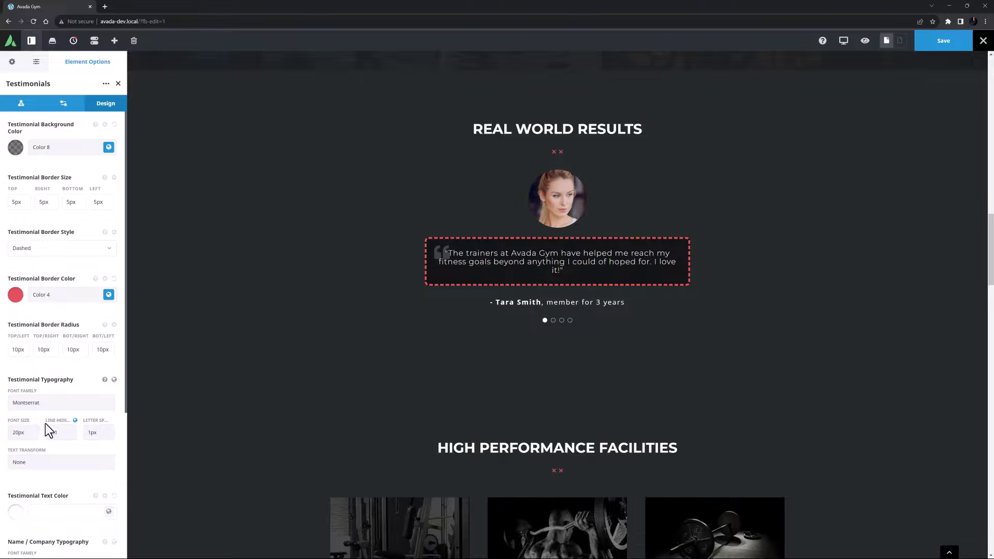
pyautogui.scroll(-5, 45, 423)
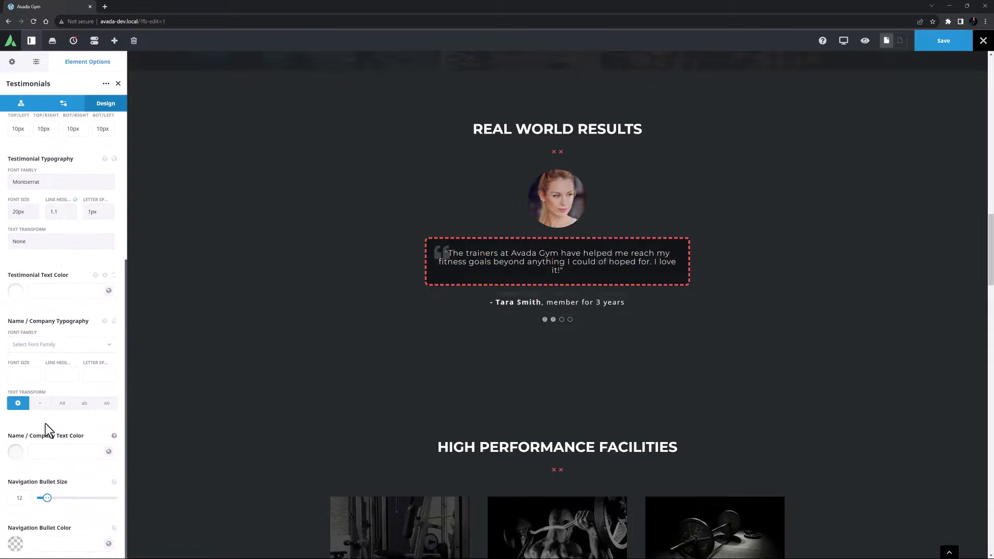
pyautogui.click(114, 321)
pyautogui.click(39, 381)
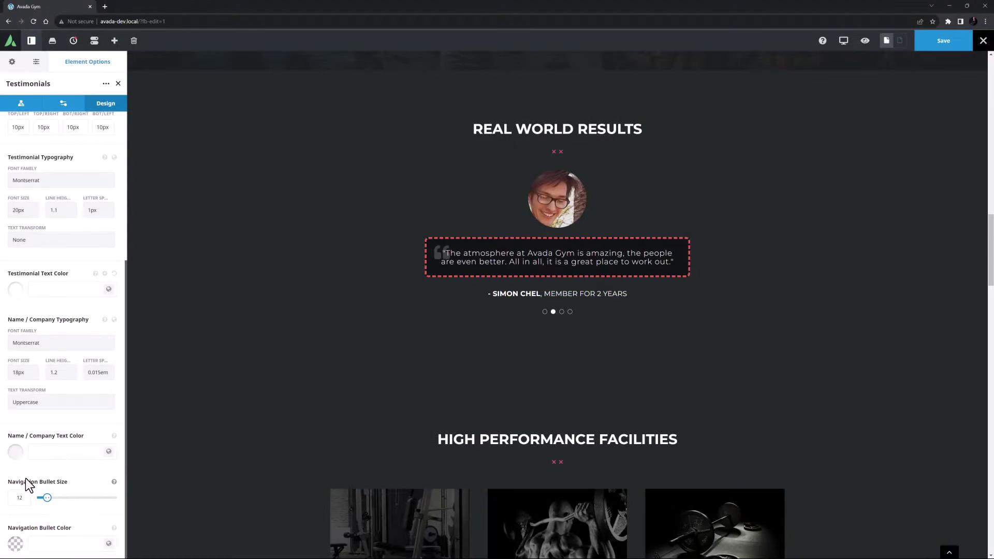
# Step: Make the navigation bullets size 16 in red Color 4, and set the column to 1/2 width
pyautogui.doubleClick(21, 498)
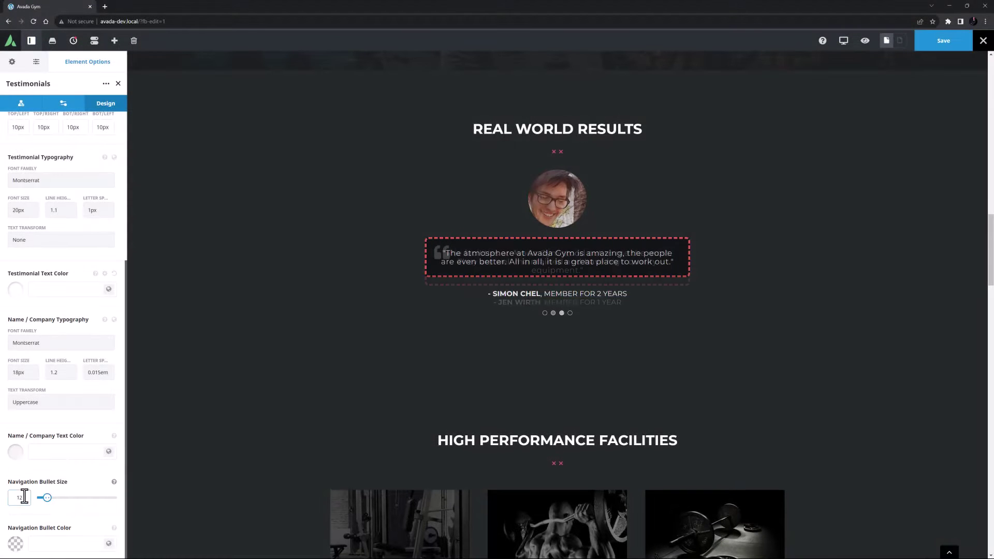
pyautogui.write('16')
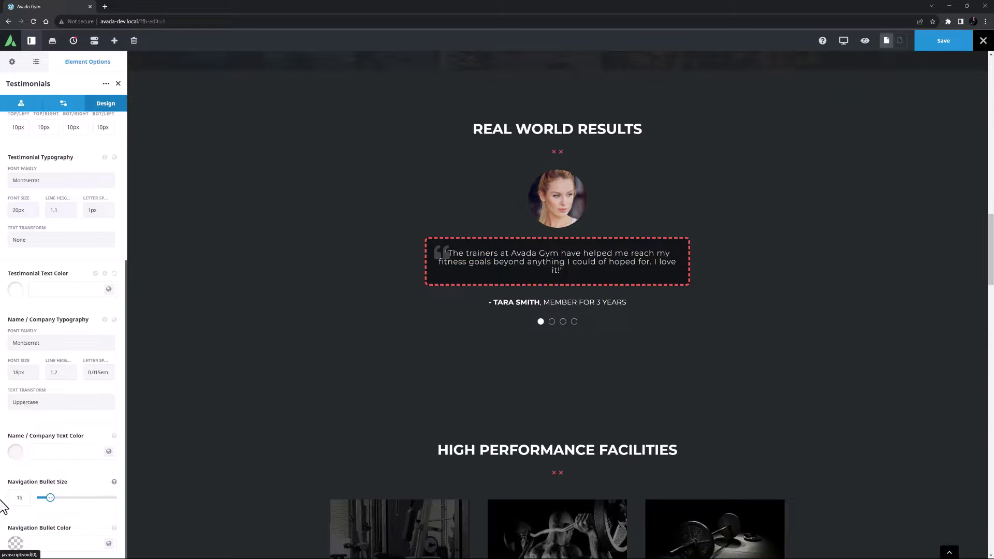
pyautogui.click(96, 541)
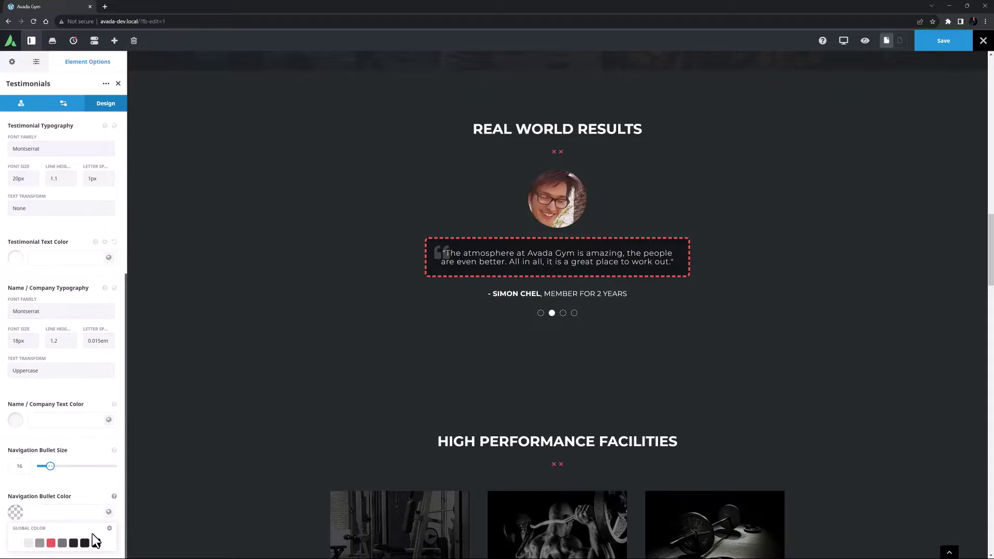
pyautogui.click(50, 542)
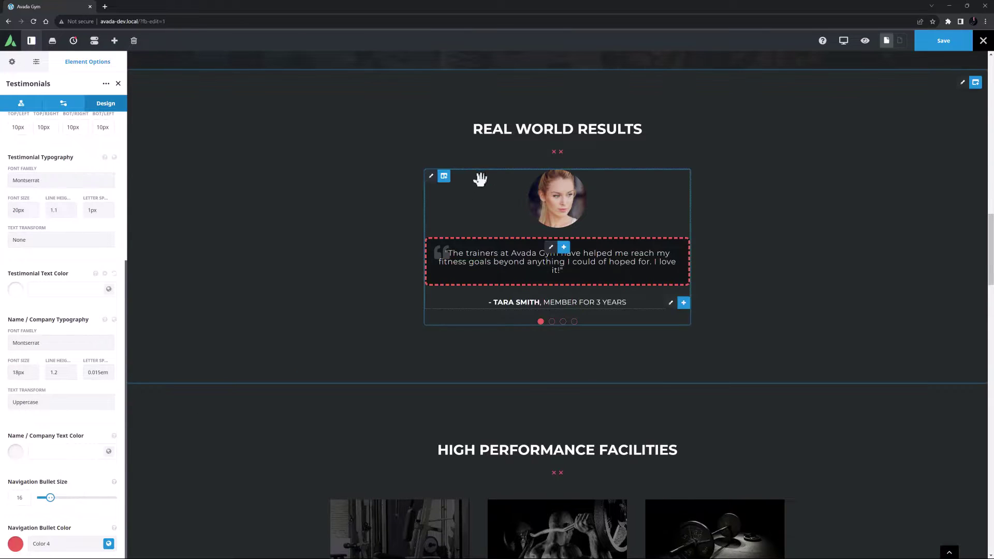
pyautogui.moveTo(456, 177)
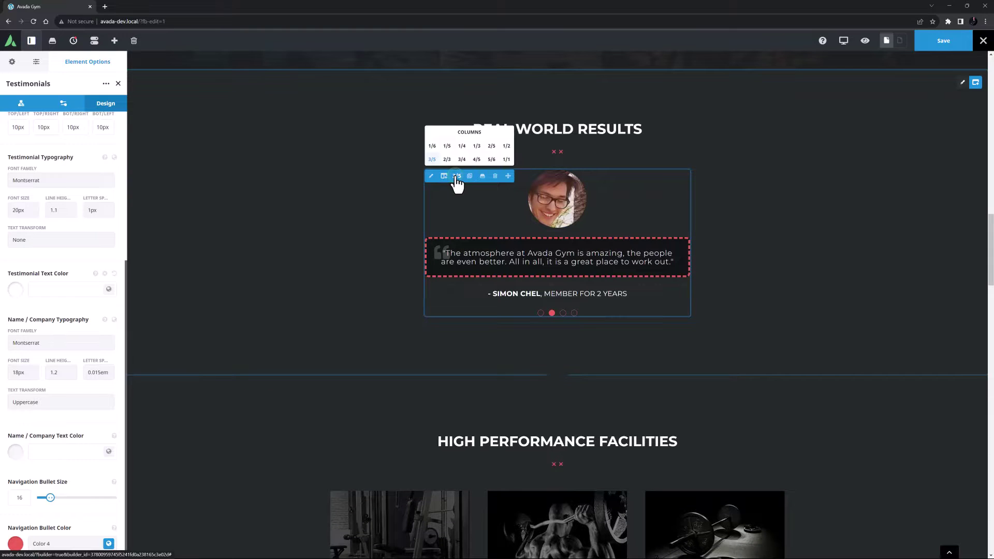
pyautogui.click(506, 158)
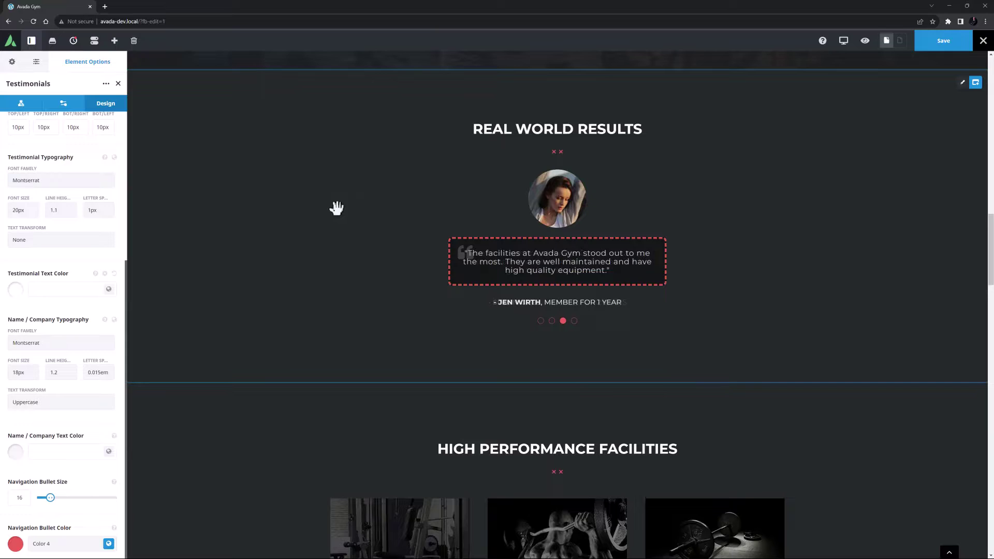
# Step: Preview the page to view the finished testimonial slider without the editor
pyautogui.click(866, 42)
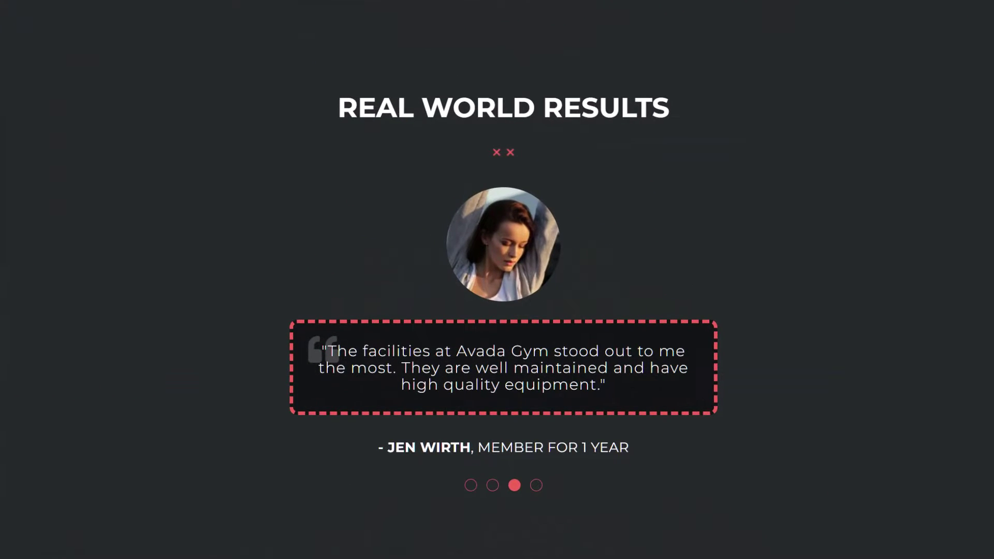